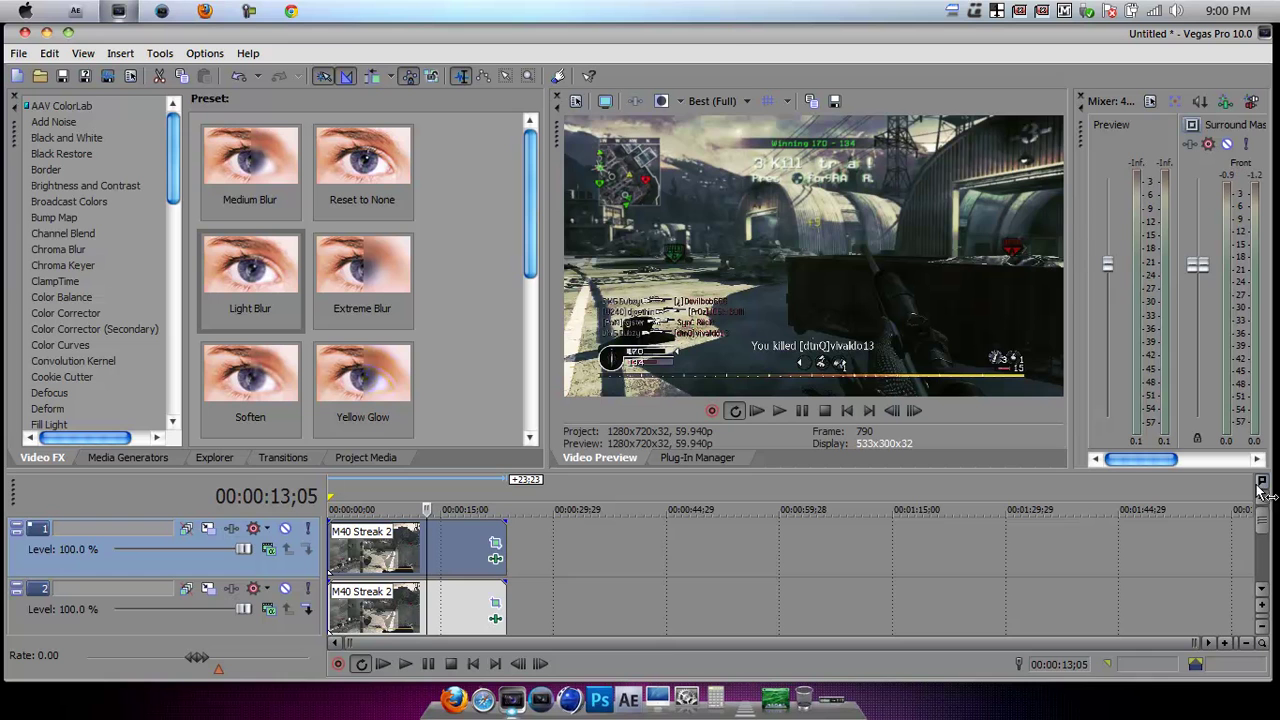
Scroll the timeline to tracks 2–3 and return the playhead to 00:00:00;00
{"action": "mouse_move", "coordinate": [1264, 528]}
{"action": "left_mouse_down"}
{"action": "mouse_move", "coordinate": [1262, 572]}
{"action": "mouse_move", "coordinate": [1245, 517]}
{"action": "left_mouse_up"}
{"action": "left_click", "coordinate": [344, 497]}
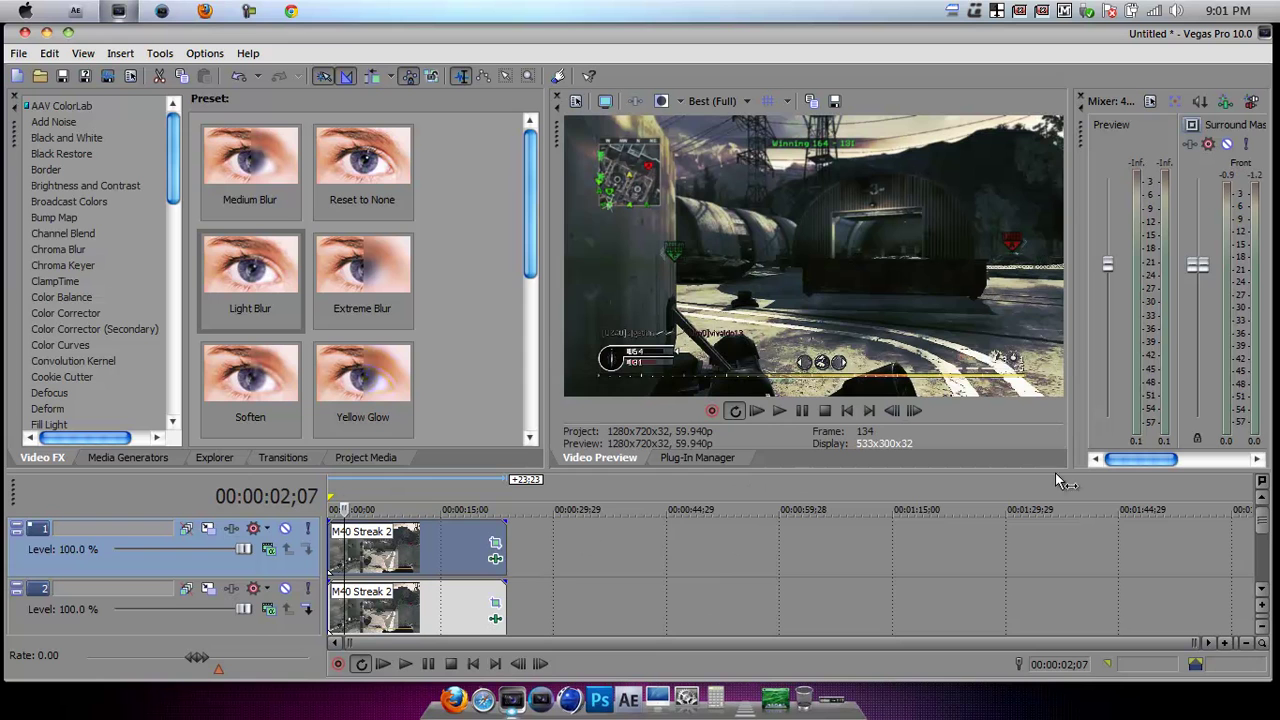
{"action": "mouse_move", "coordinate": [1263, 535]}
{"action": "left_mouse_down"}
{"action": "mouse_move", "coordinate": [1274, 578]}
{"action": "mouse_move", "coordinate": [1275, 520]}
{"action": "left_mouse_up"}
{"action": "left_click", "coordinate": [333, 494]}
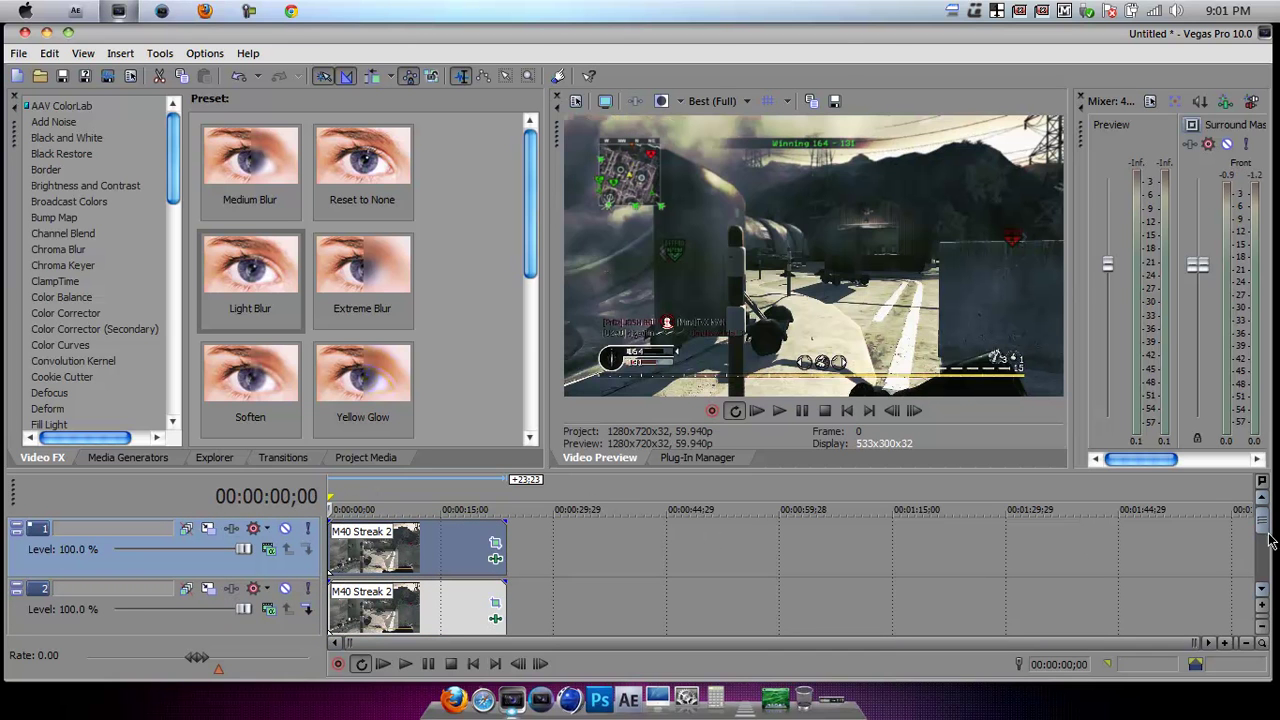
{"action": "left_click_drag", "start_coordinate": [1263, 540], "coordinate": [1263, 562]}
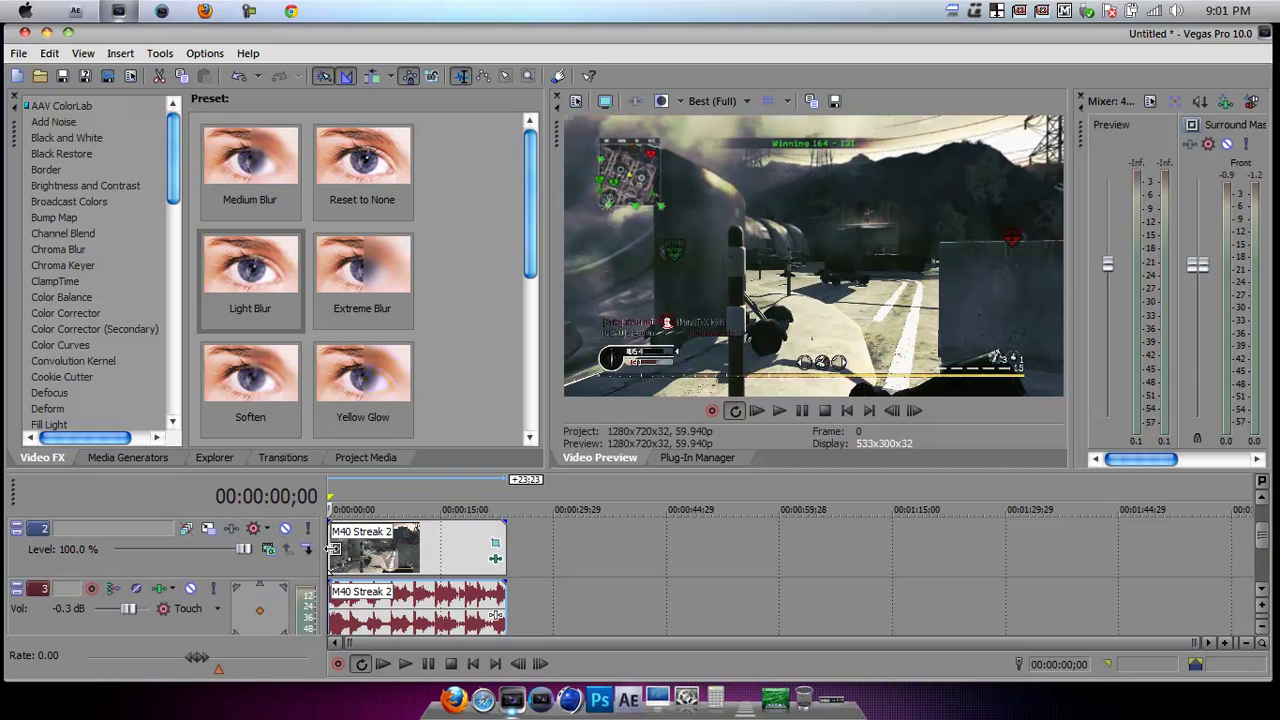
Open the project video properties, cancel, then reopen them through File > Properties
{"action": "left_click", "coordinate": [575, 101]}
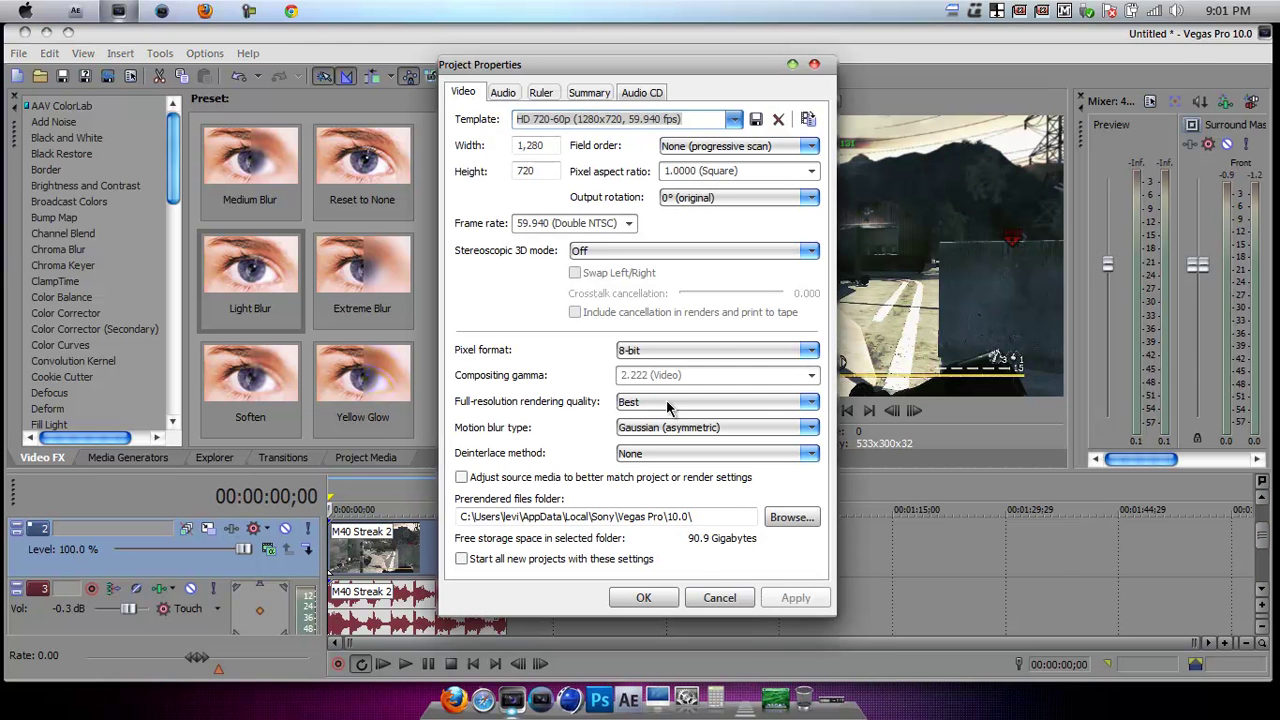
{"action": "left_click", "coordinate": [719, 598]}
{"action": "left_click", "coordinate": [18, 53]}
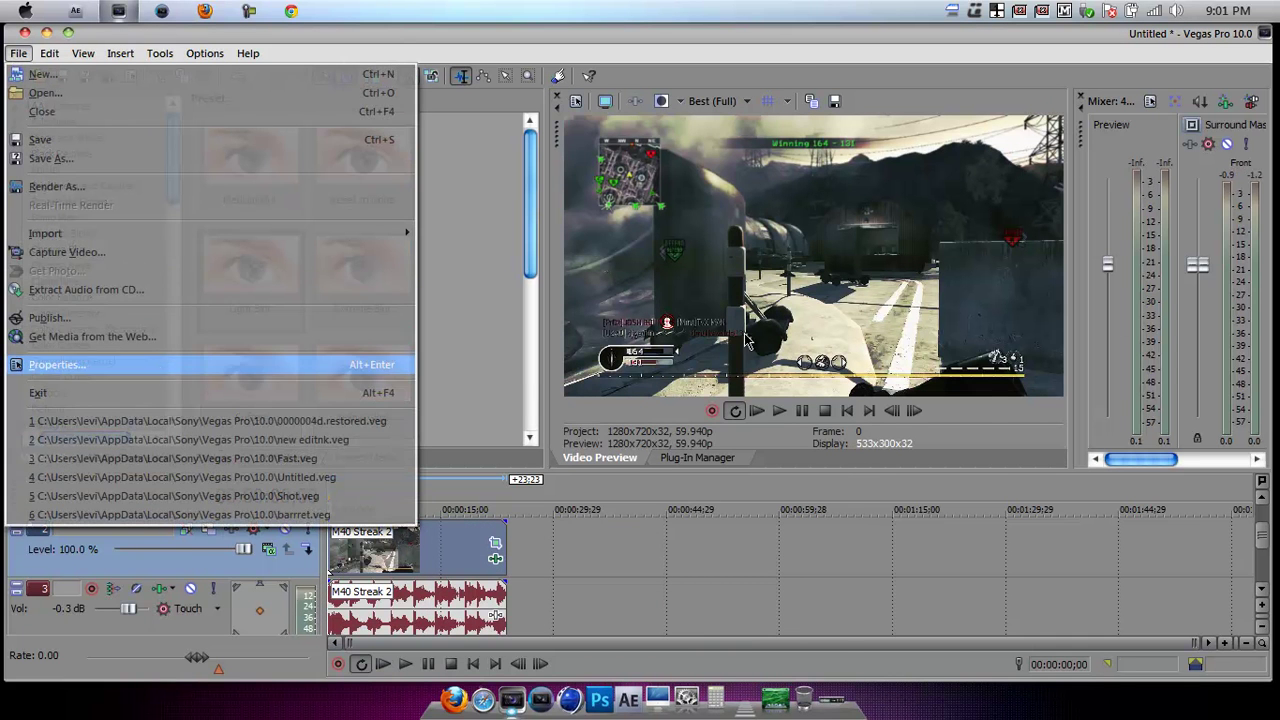
{"action": "left_click", "coordinate": [158, 366]}
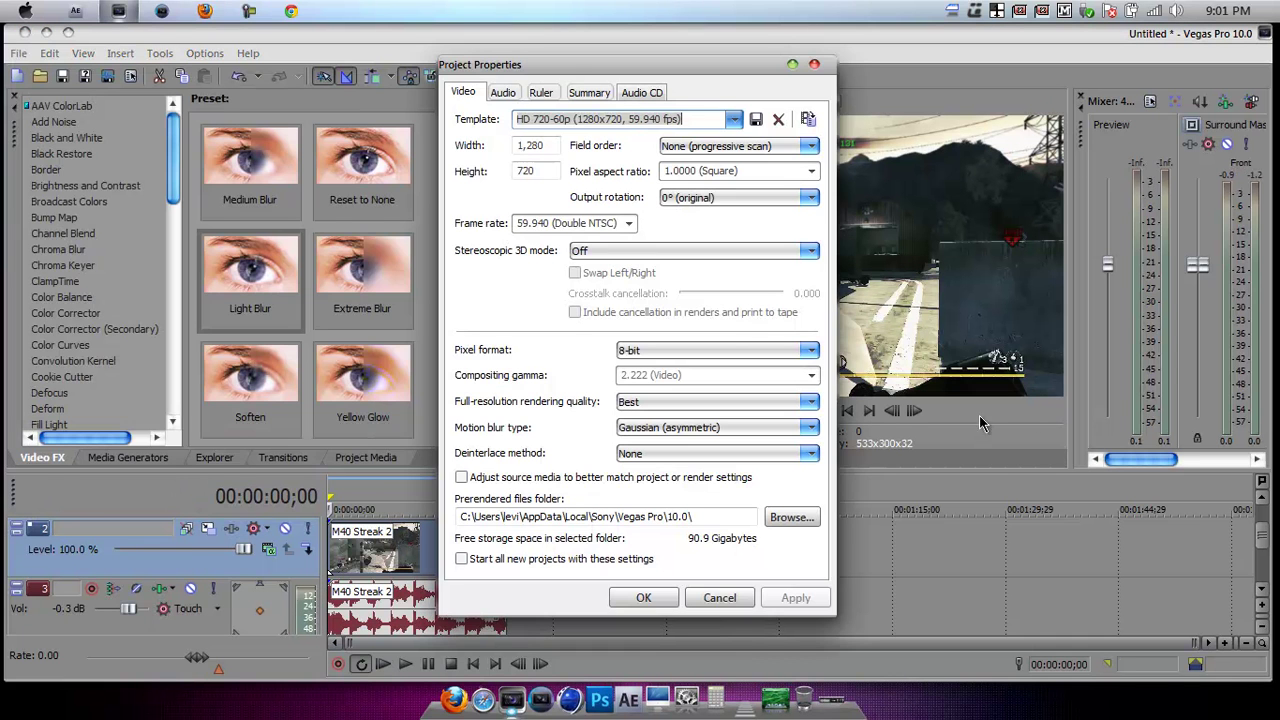
Keep deinterlace at None, Gaussian (asymmetric) motion blur, Best rendering quality, and check pixel format
{"action": "left_click", "coordinate": [617, 454]}
{"action": "left_click", "coordinate": [663, 458]}
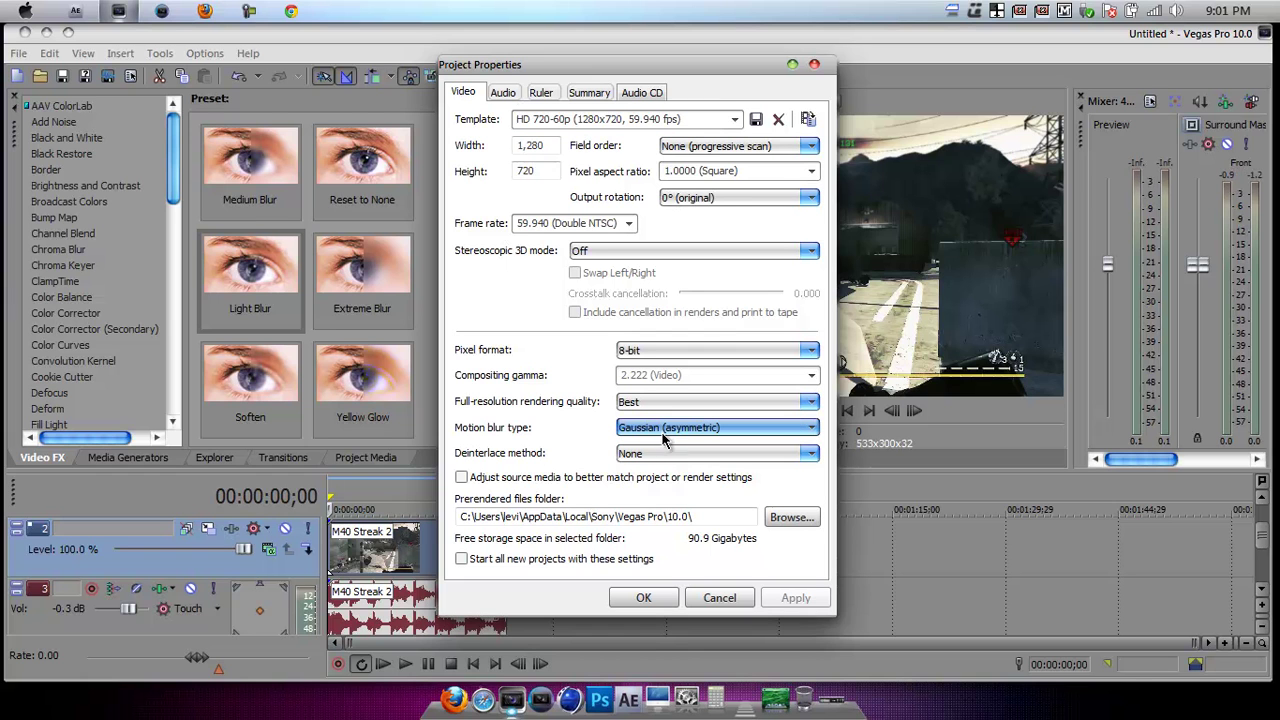
{"action": "left_click", "coordinate": [663, 430]}
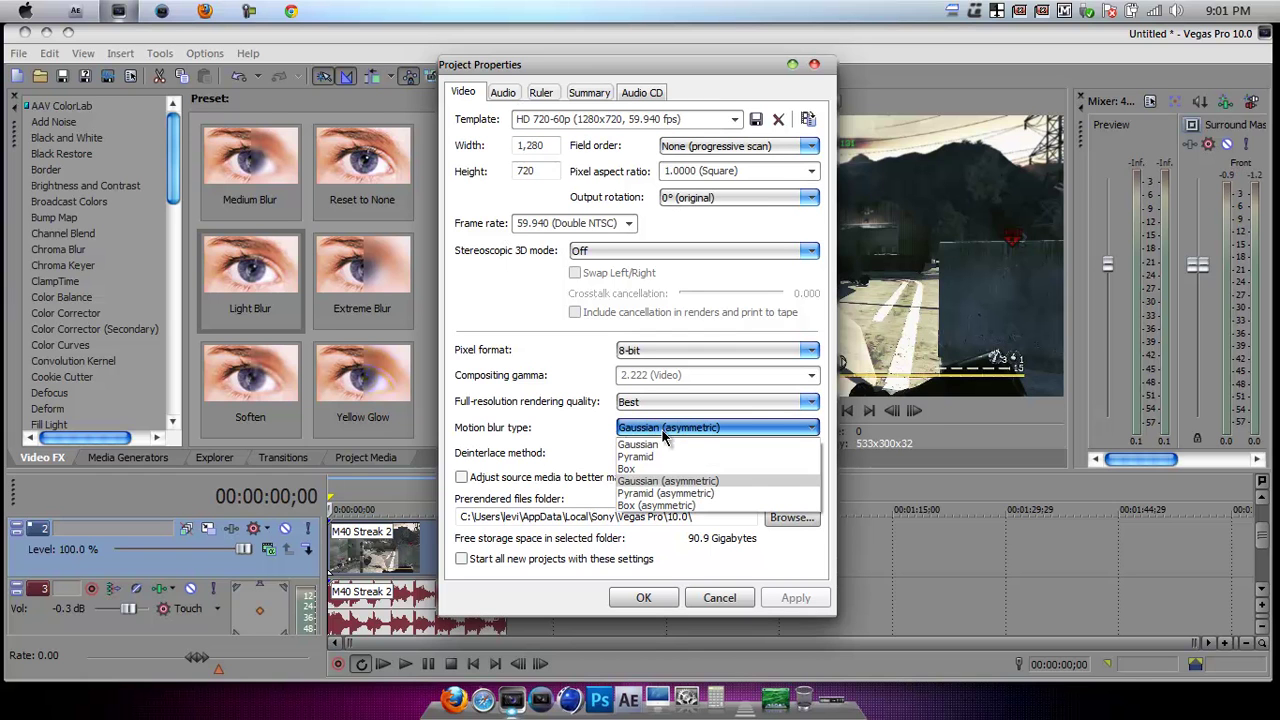
{"action": "left_click", "coordinate": [663, 432]}
{"action": "left_click", "coordinate": [660, 405]}
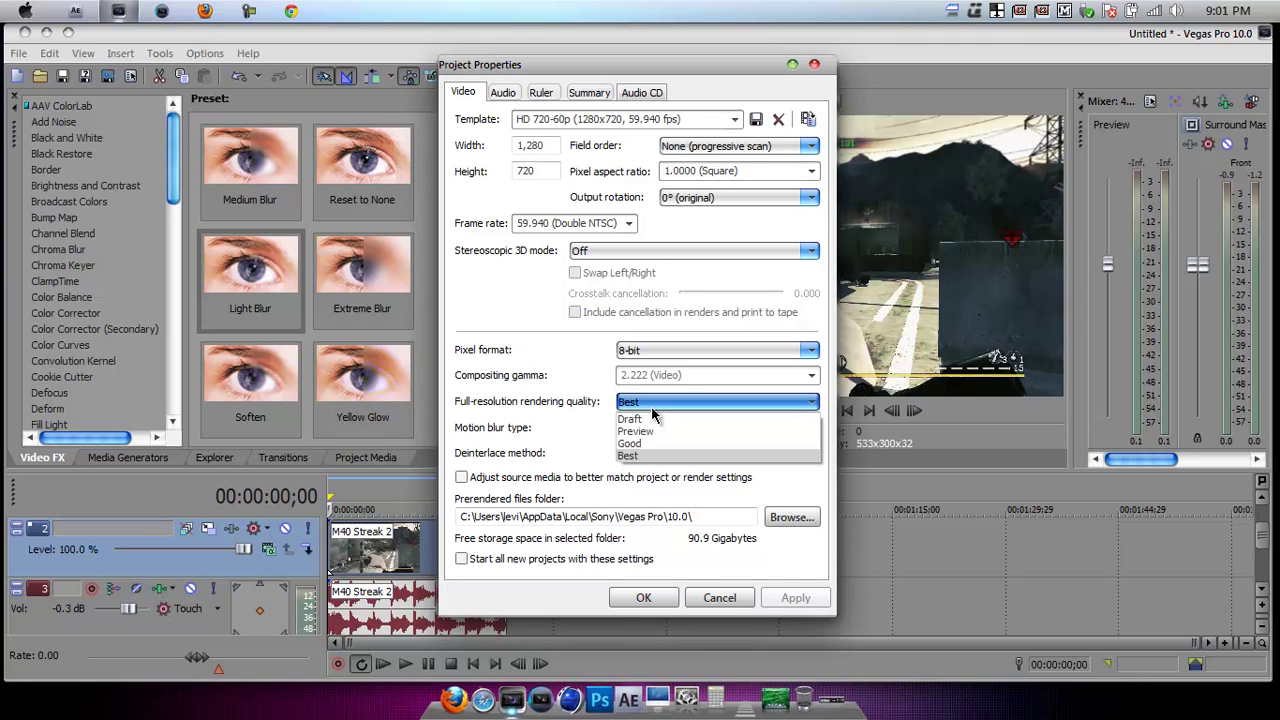
{"action": "left_click", "coordinate": [652, 412]}
{"action": "left_click", "coordinate": [663, 352]}
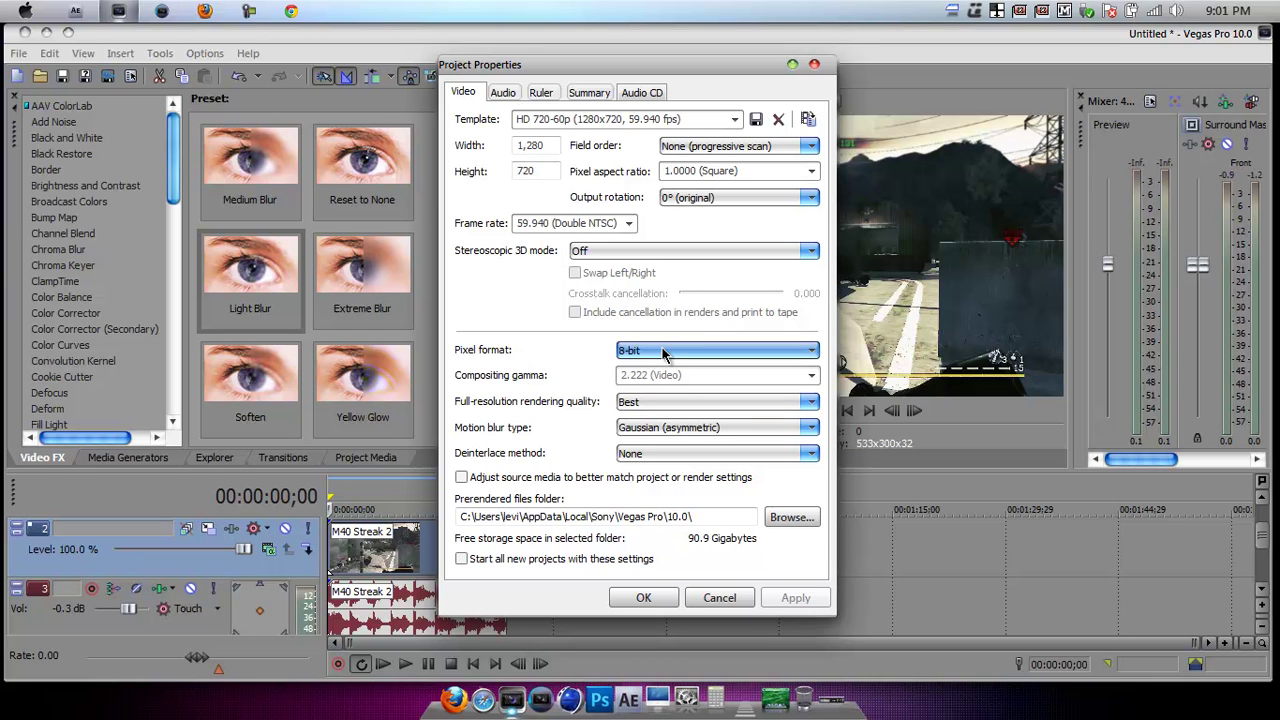
{"action": "left_click", "coordinate": [594, 276]}
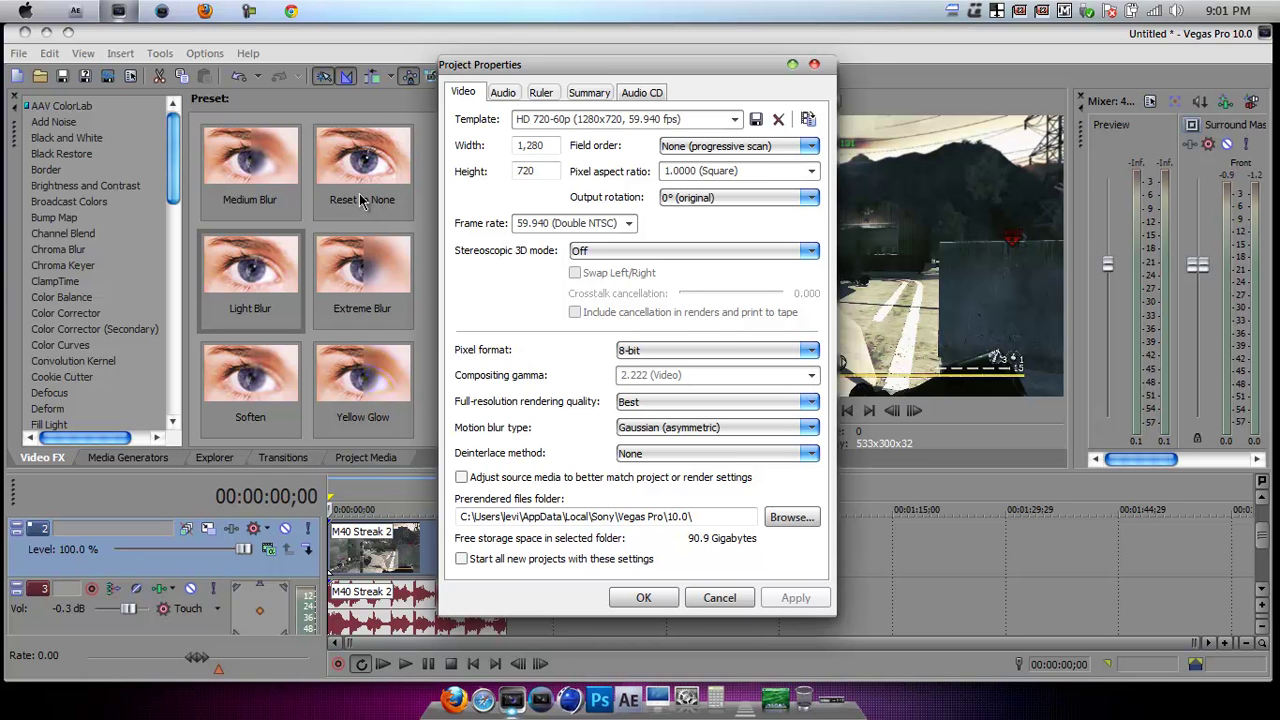
Keep the 59.940 (Double NTSC) frame rate and progressive scan field order
{"action": "left_click", "coordinate": [630, 224]}
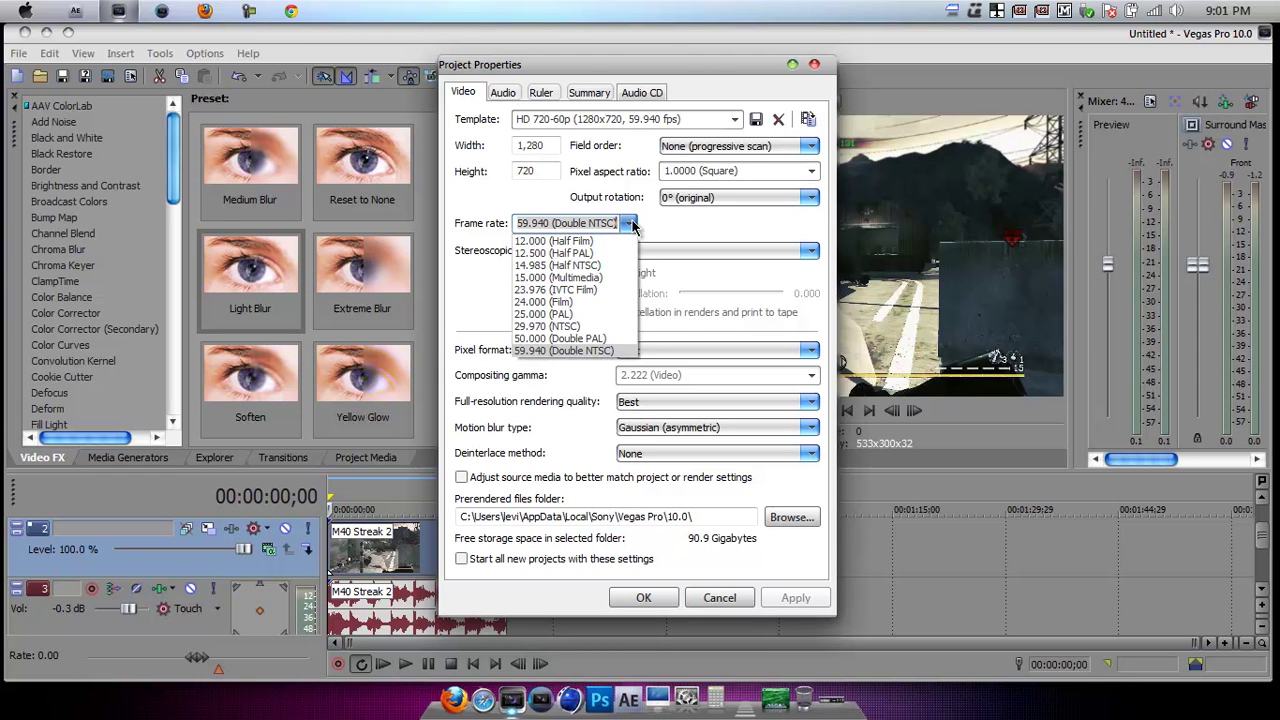
{"action": "left_click", "coordinate": [630, 224]}
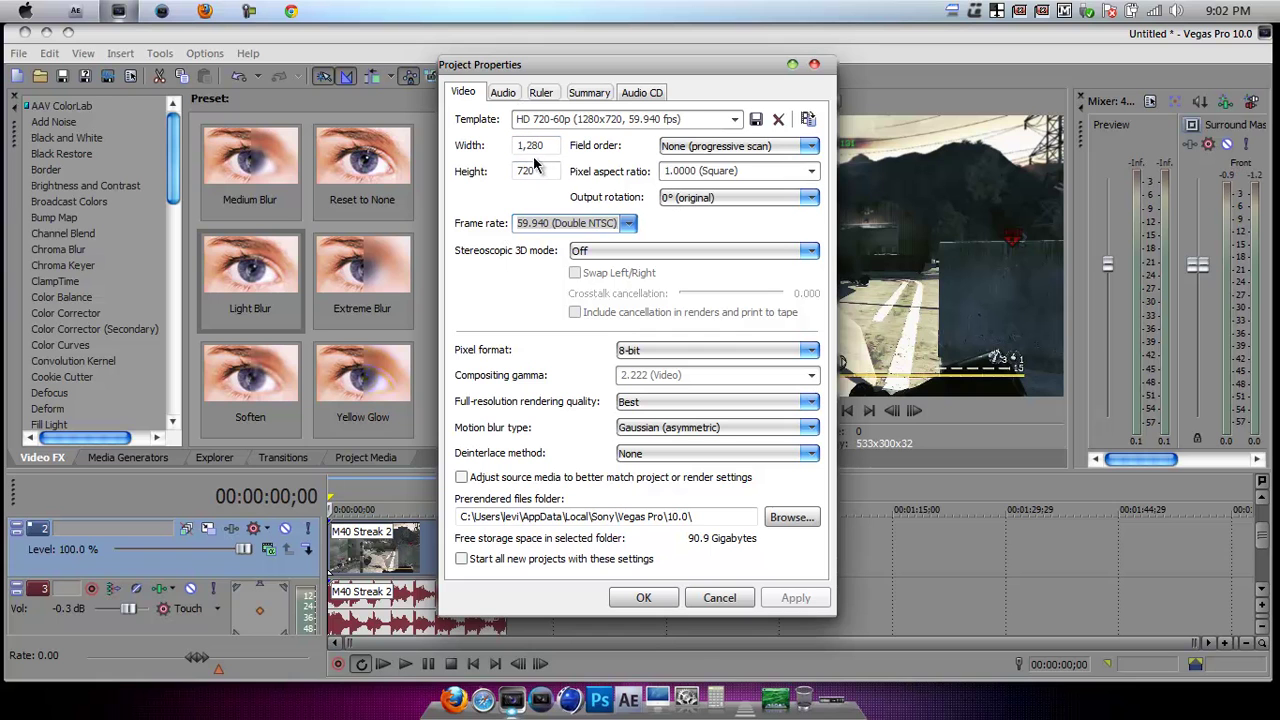
{"action": "left_click", "coordinate": [766, 147]}
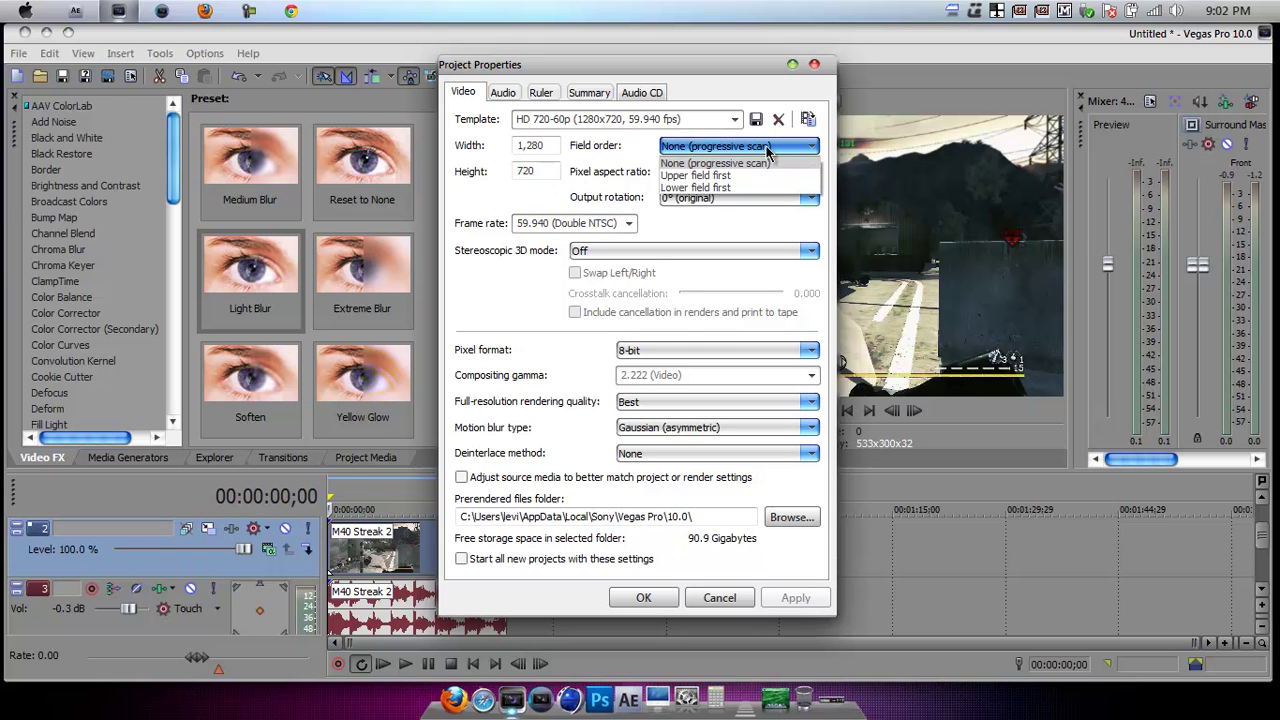
{"action": "left_click", "coordinate": [767, 150]}
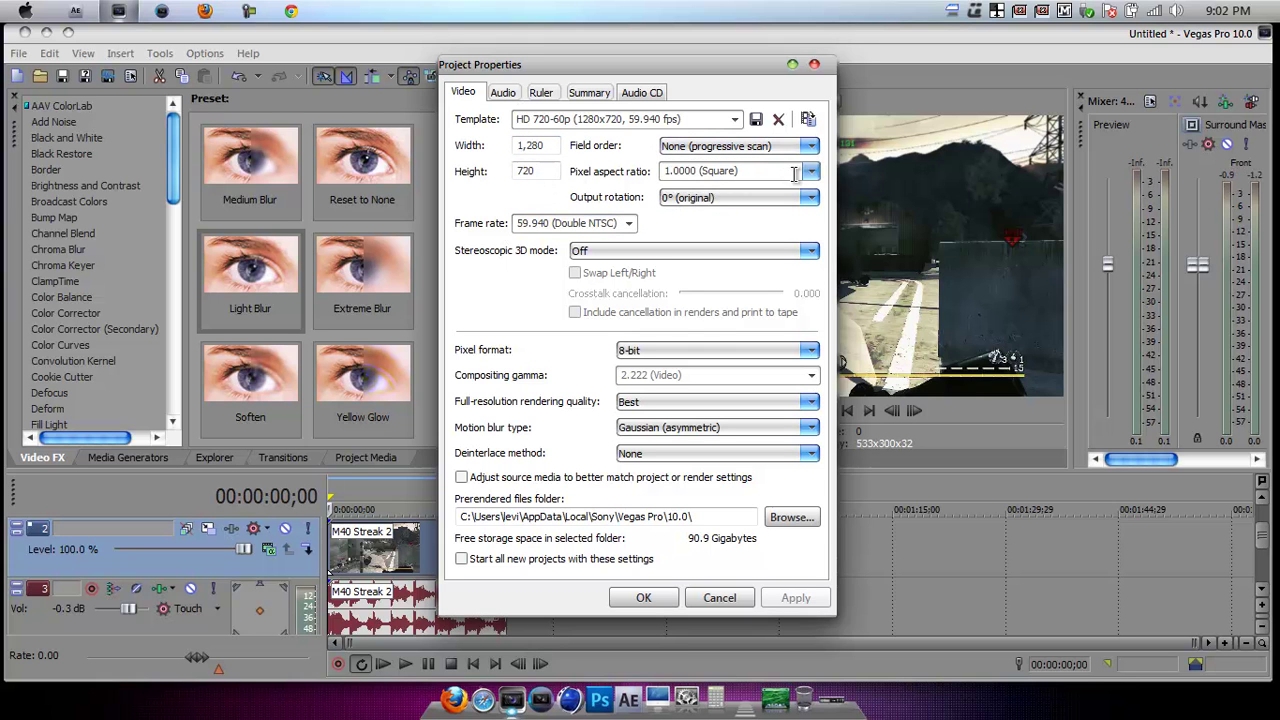
Keep the 5.1 Surround master bus, make these settings default for new projects, and apply
{"action": "left_click", "coordinate": [503, 92]}
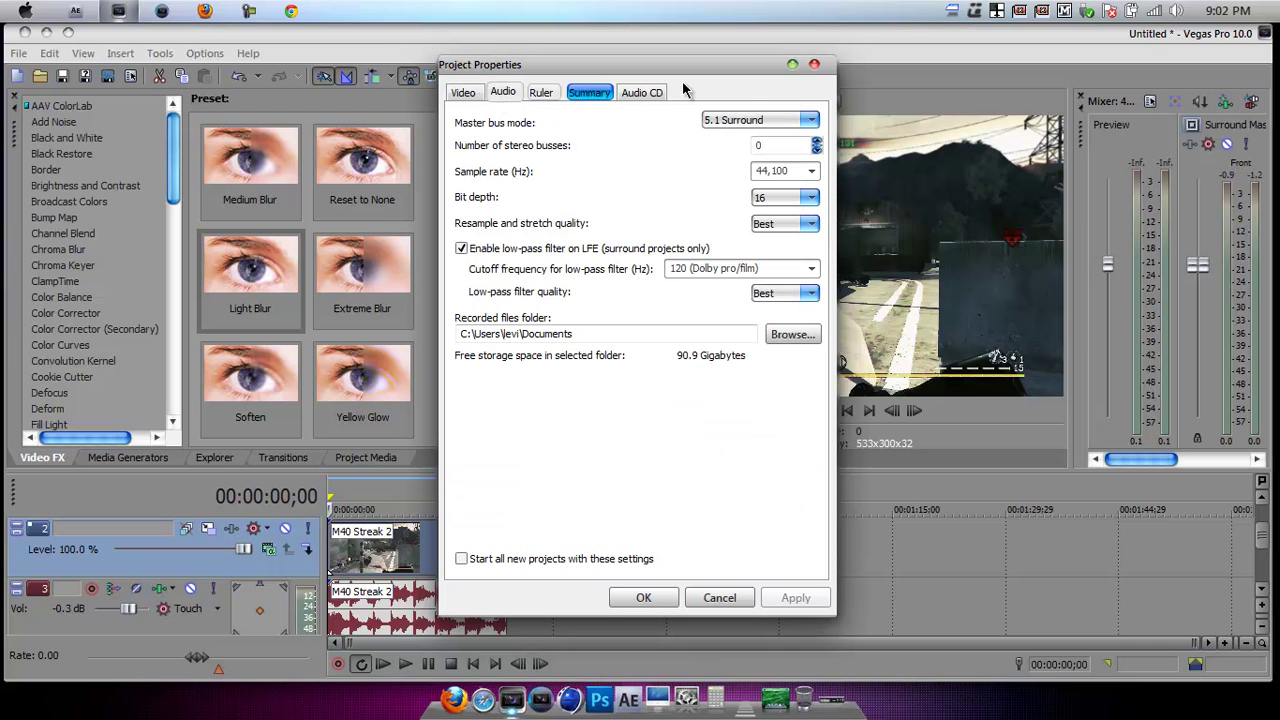
{"action": "left_click", "coordinate": [749, 122]}
{"action": "left_click", "coordinate": [738, 128]}
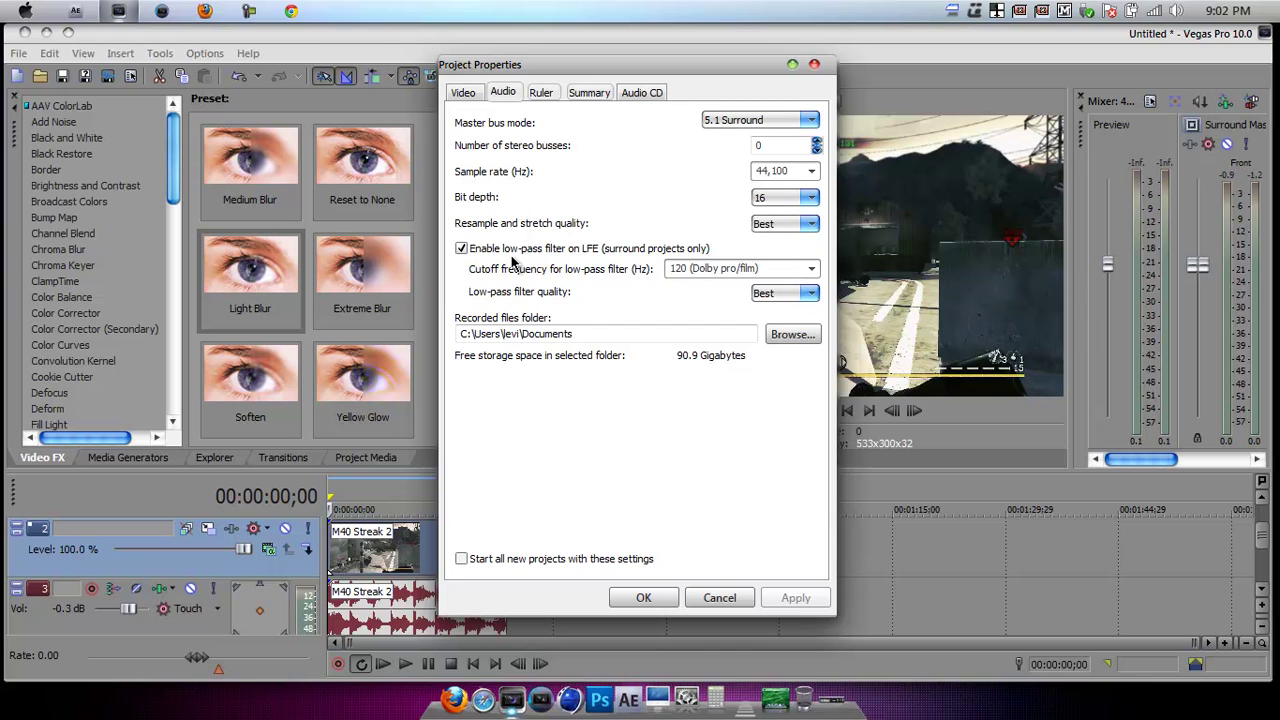
{"action": "left_click", "coordinate": [519, 564]}
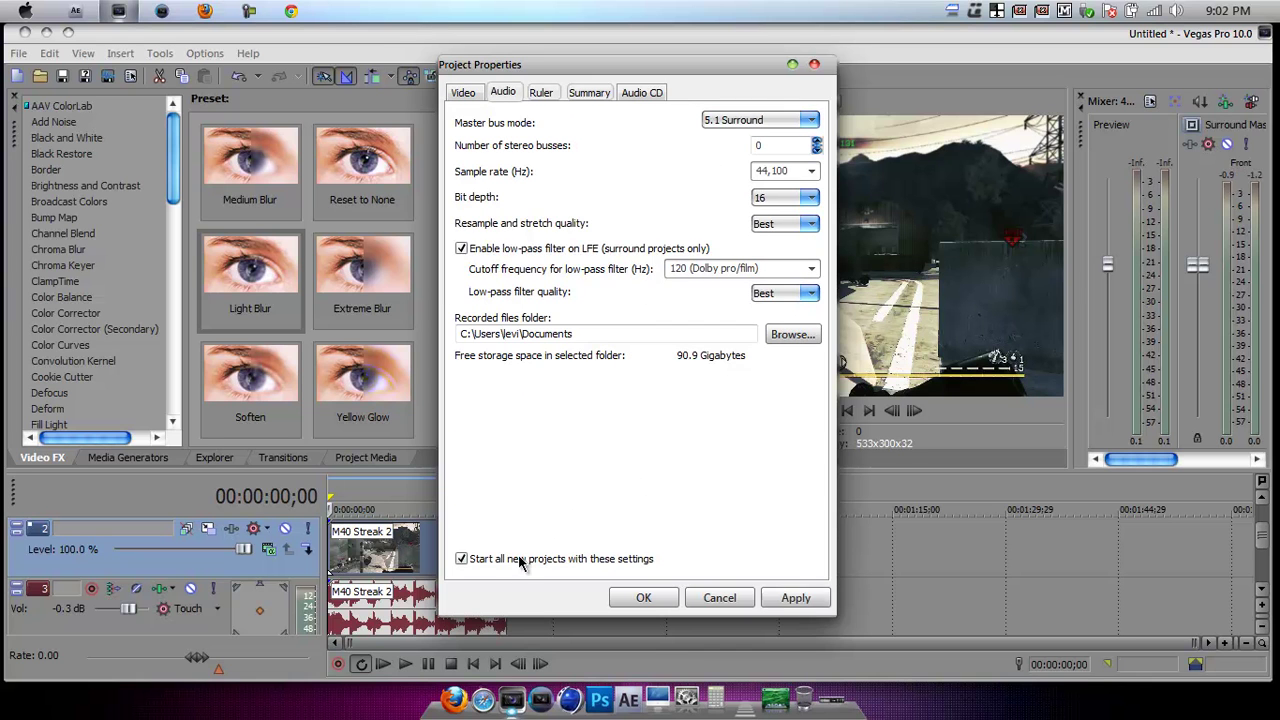
{"action": "left_click", "coordinate": [790, 599]}
{"action": "left_click", "coordinate": [643, 597]}
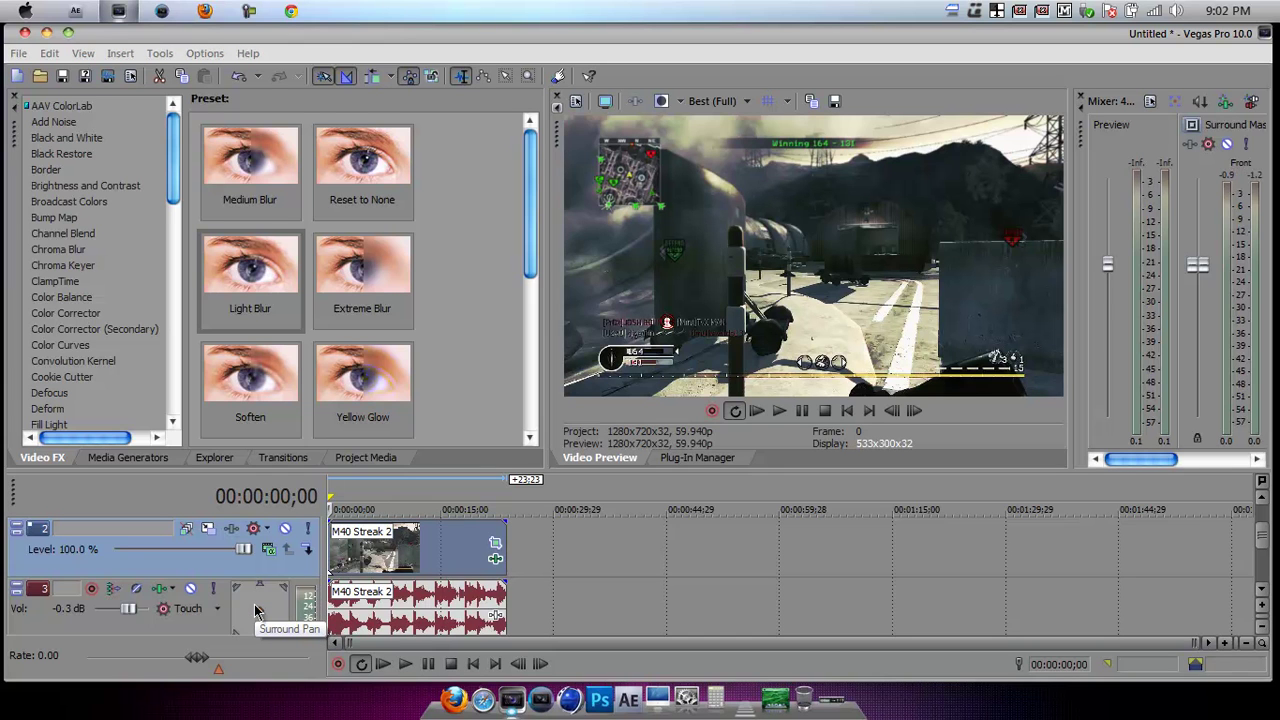
{"action": "right_click", "coordinate": [380, 567]}
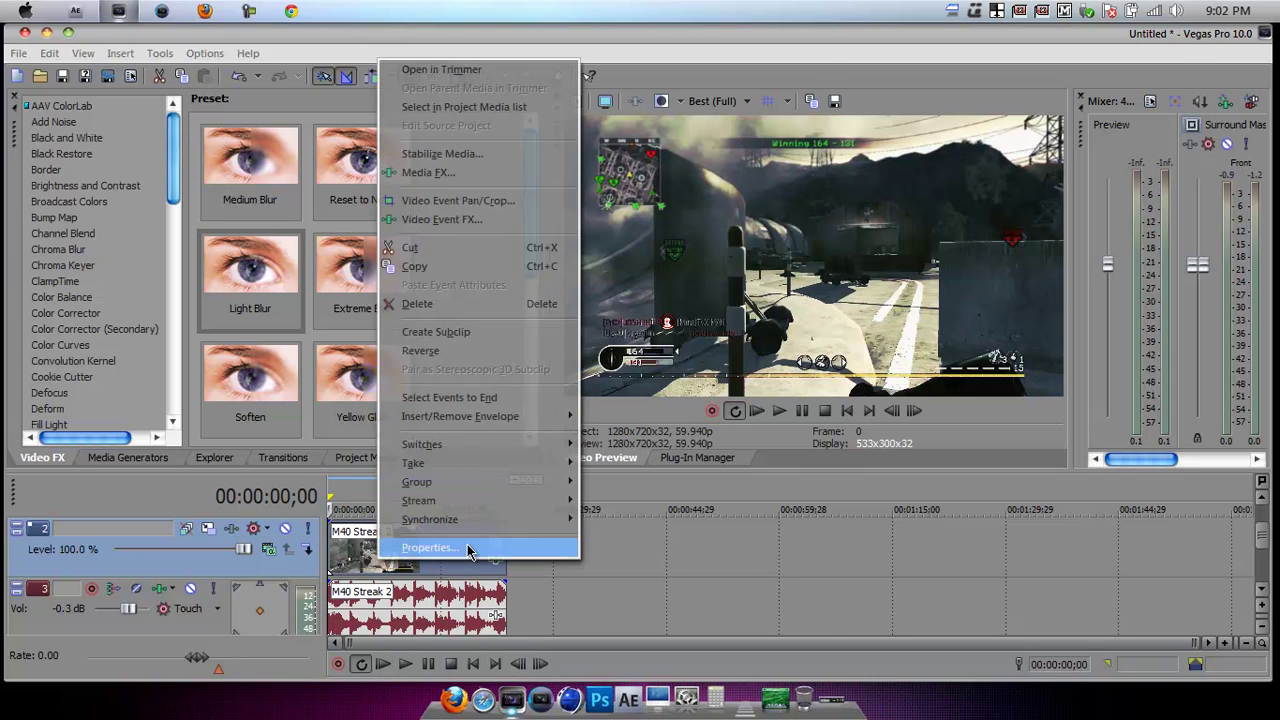
{"action": "left_click", "coordinate": [471, 545]}
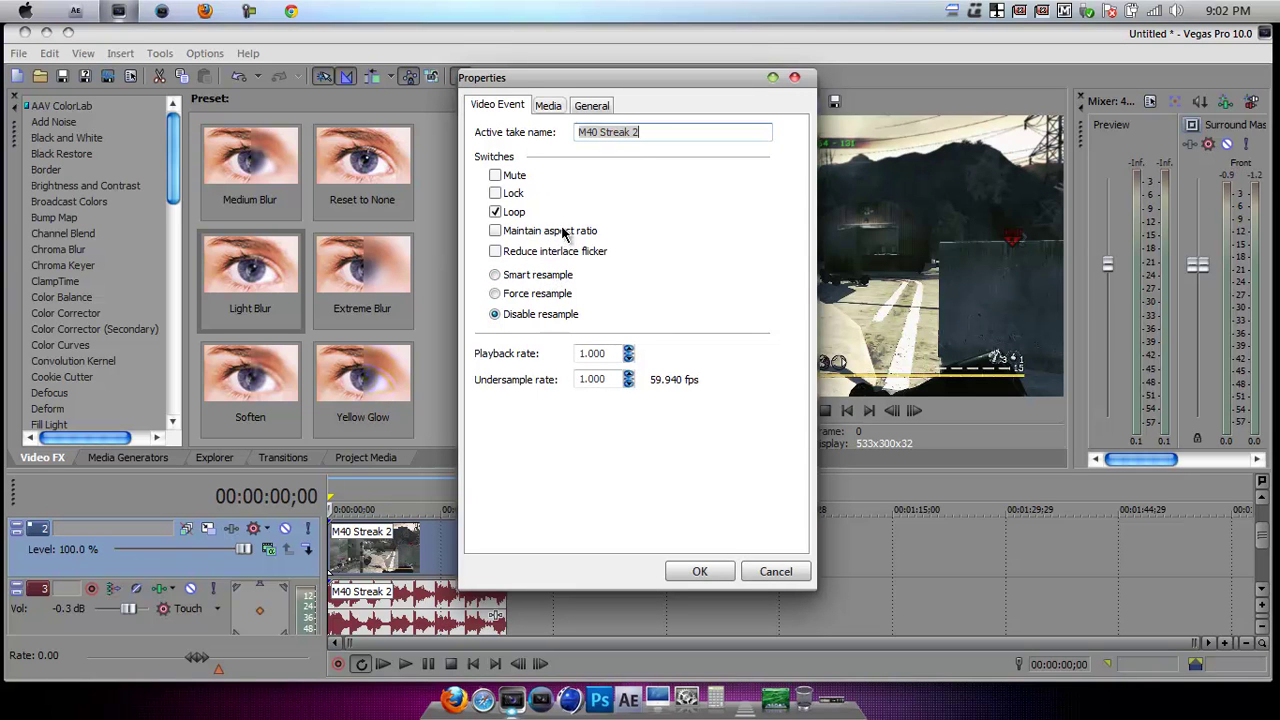
{"action": "left_click", "coordinate": [690, 571]}
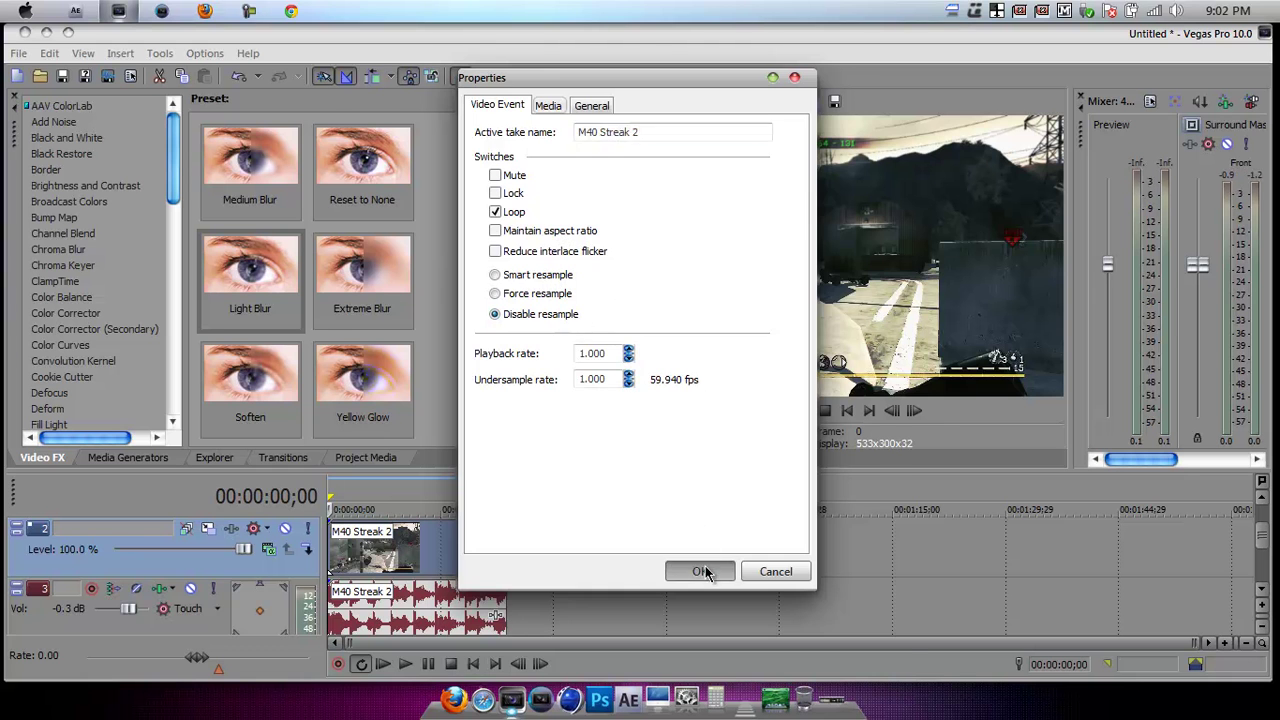
{"action": "left_click", "coordinate": [496, 544]}
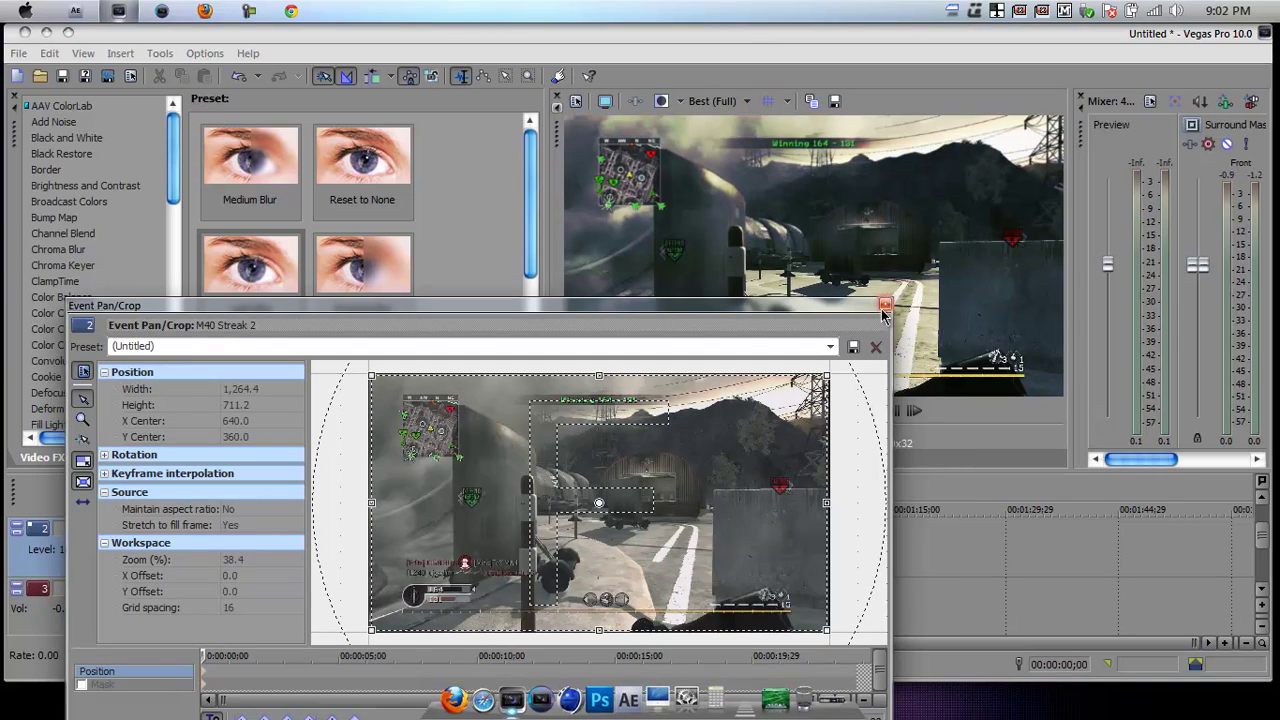
{"action": "left_click", "coordinate": [885, 304]}
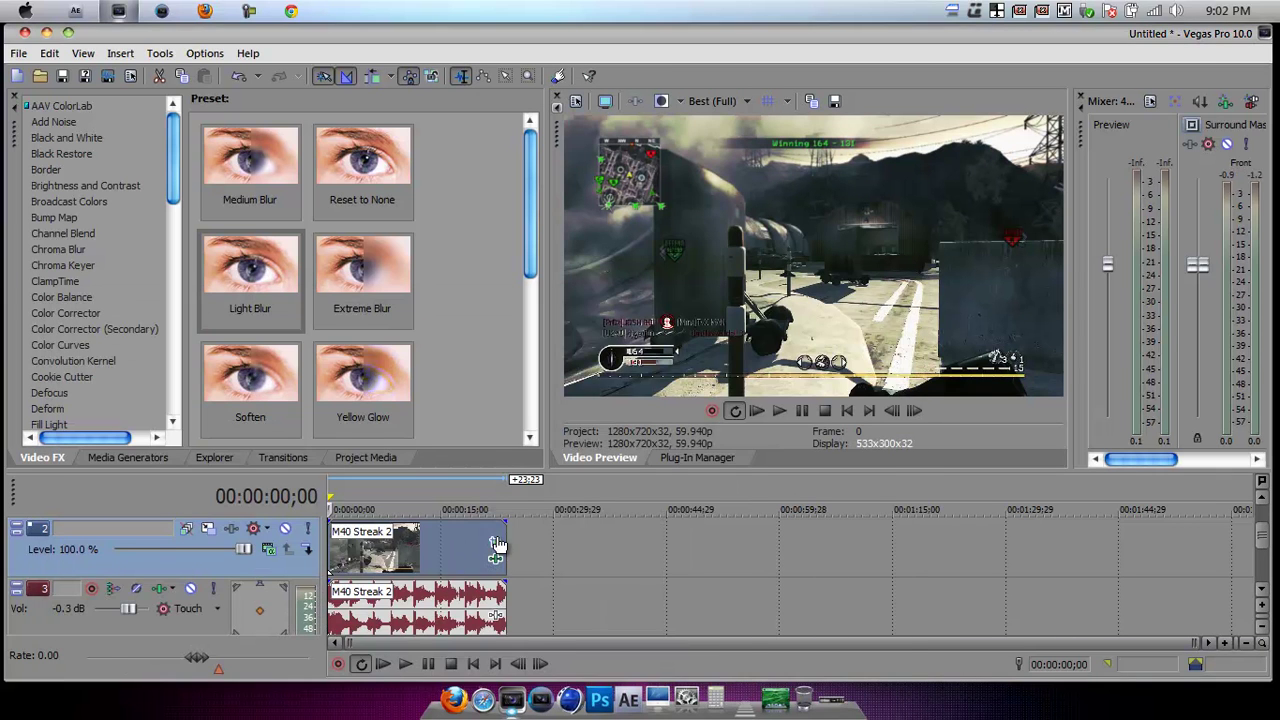
{"action": "left_click", "coordinate": [495, 543]}
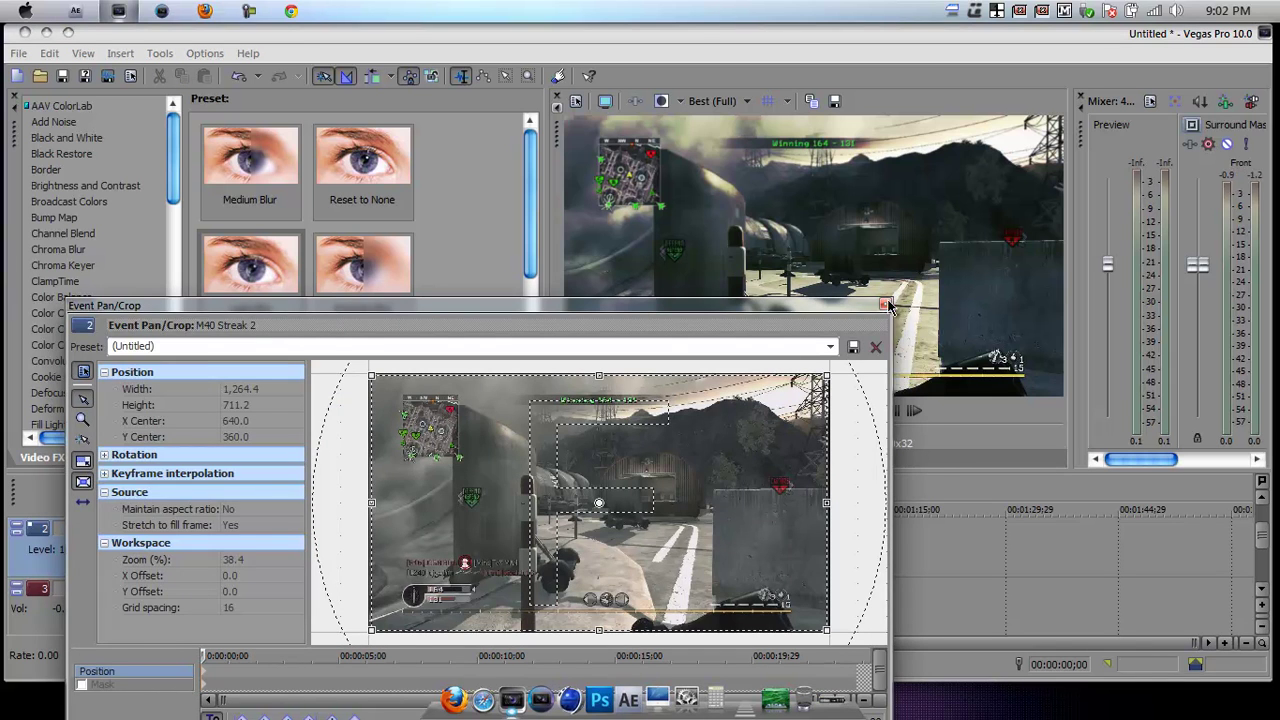
{"action": "left_click", "coordinate": [885, 304]}
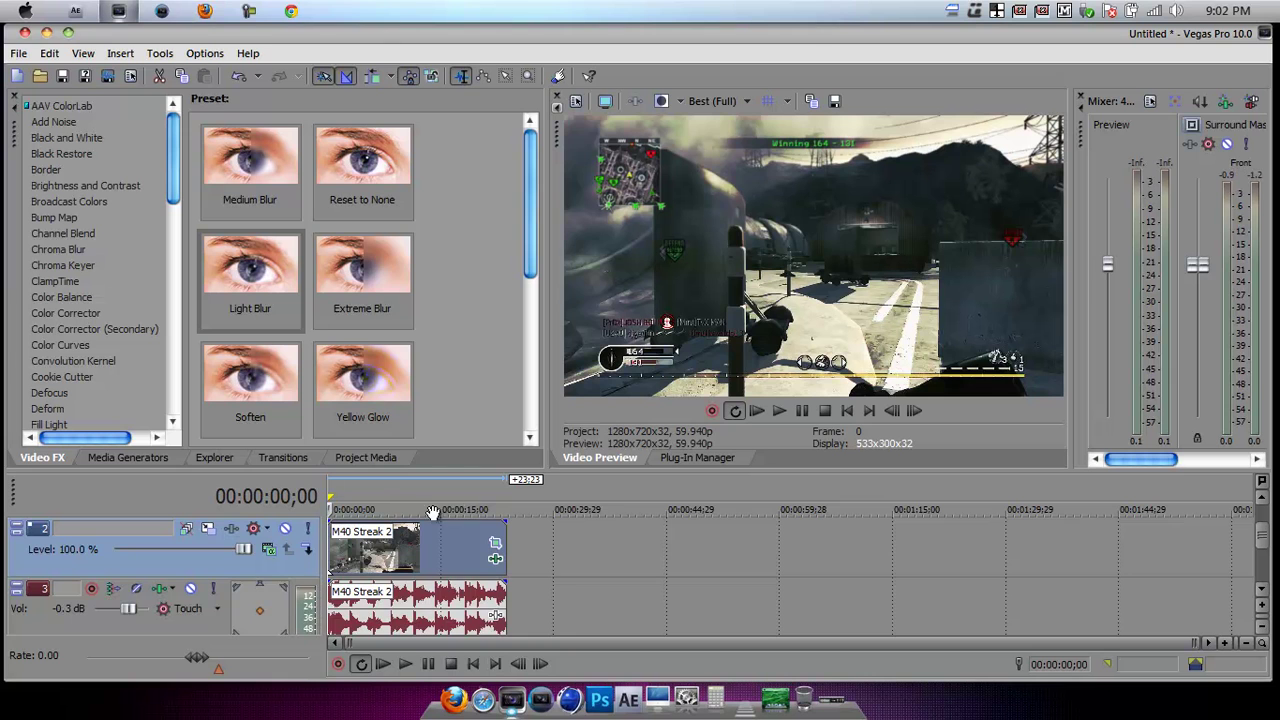
Inspect the audio event's properties, then lower track 3's volume from -0.3 to -0.6 dB
{"action": "right_click", "coordinate": [379, 593]}
{"action": "left_click", "coordinate": [450, 624]}
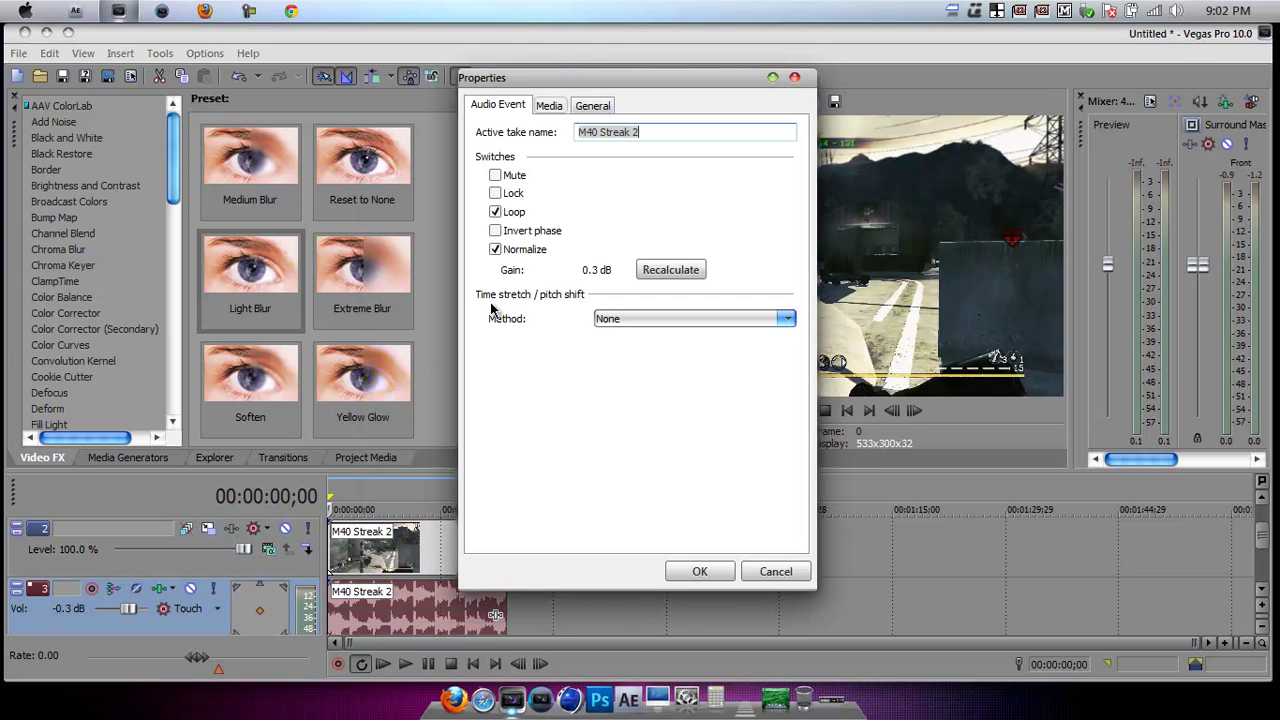
{"action": "left_click", "coordinate": [700, 571]}
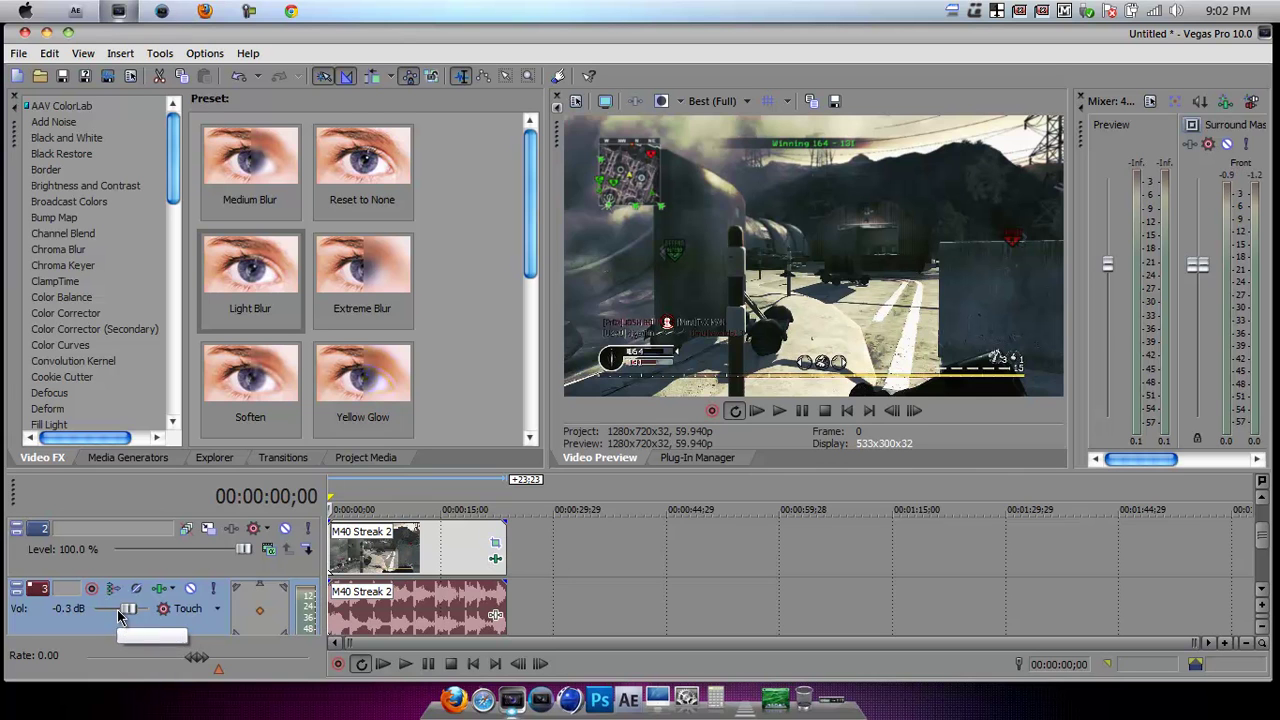
{"action": "left_click_drag", "start_coordinate": [125, 613], "coordinate": [123, 613]}
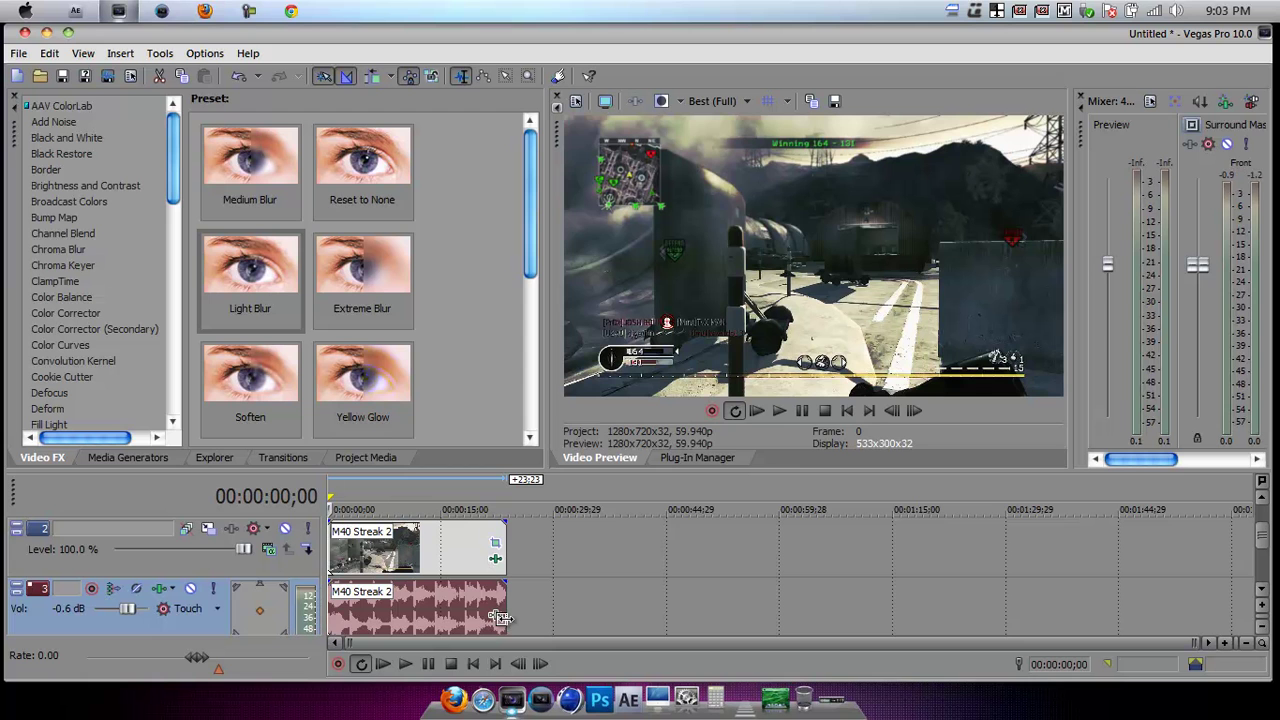
Close the audio plug-in chooser unused, move the playhead to 00:00:05;17, and open Render As
{"action": "left_click", "coordinate": [495, 615]}
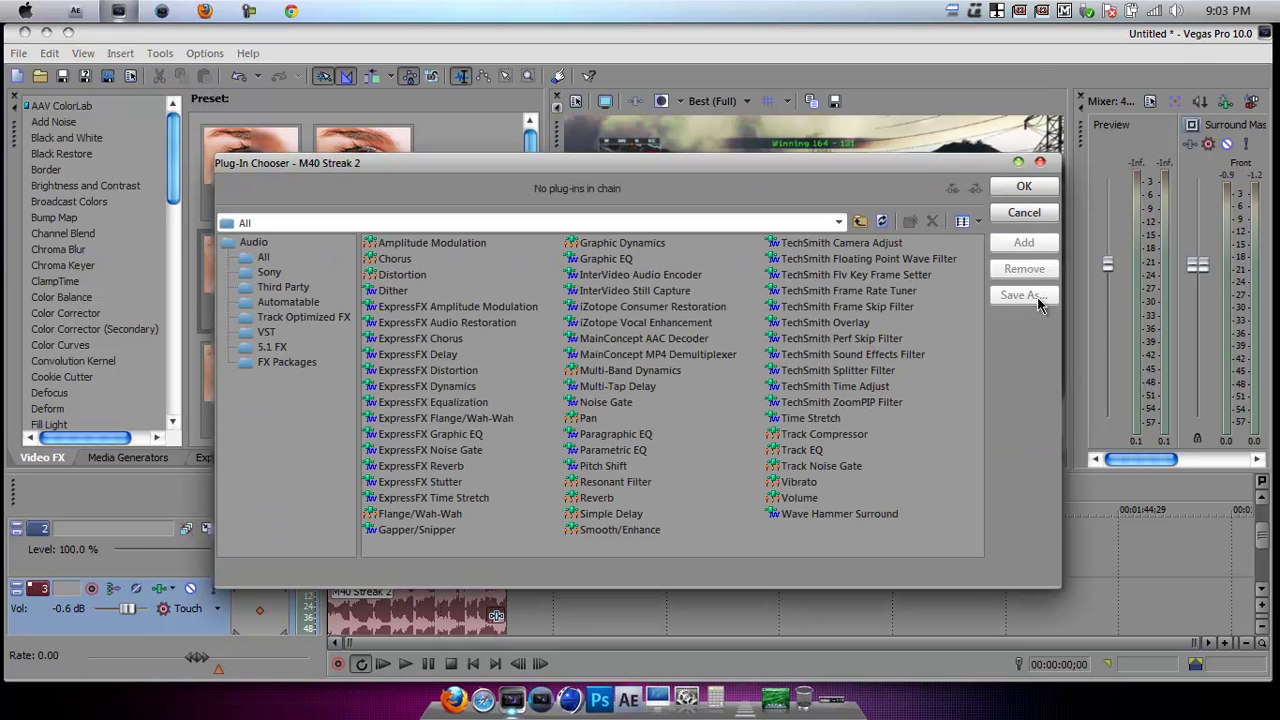
{"action": "left_click", "coordinate": [1045, 218]}
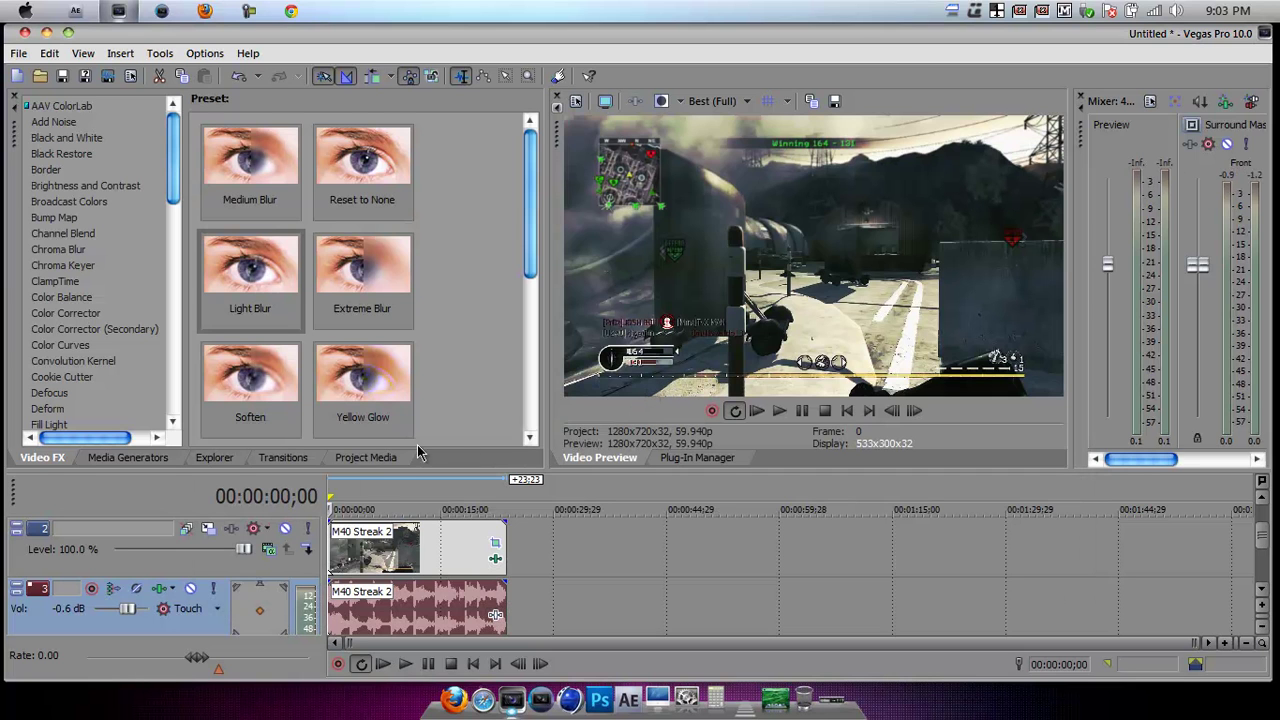
{"action": "left_click", "coordinate": [369, 492]}
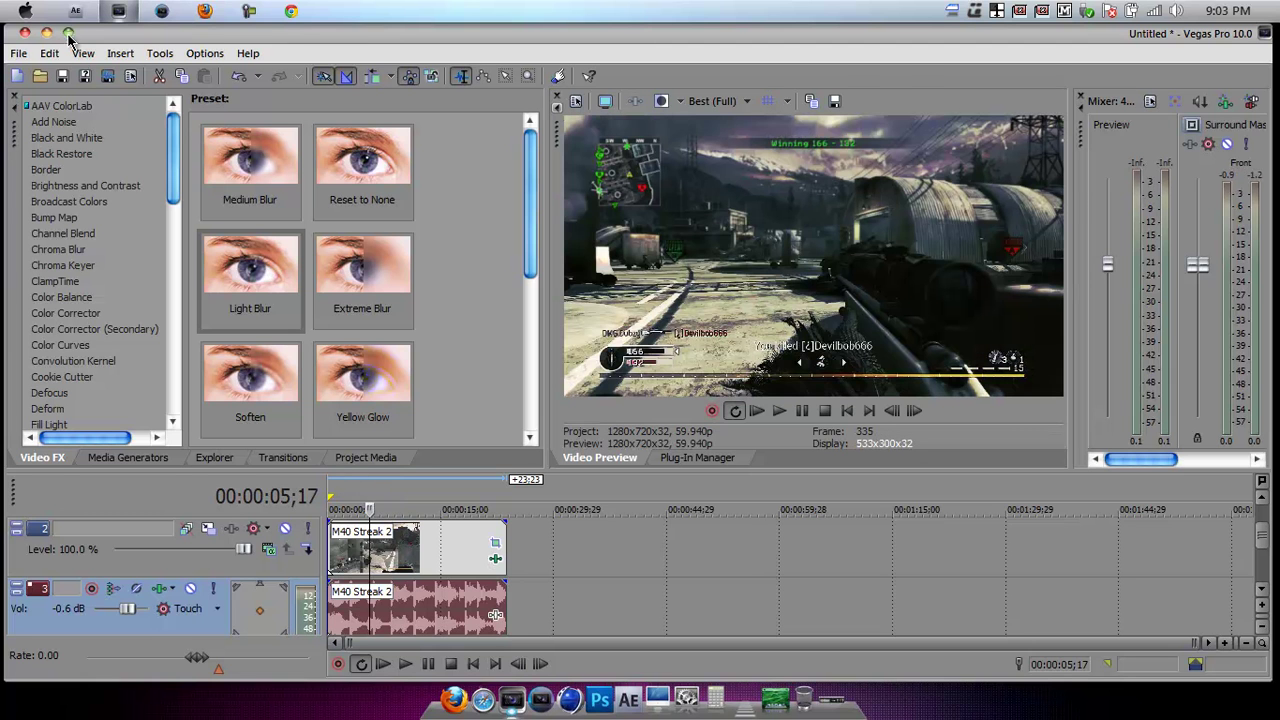
{"action": "left_click", "coordinate": [19, 54]}
{"action": "left_click", "coordinate": [45, 188]}
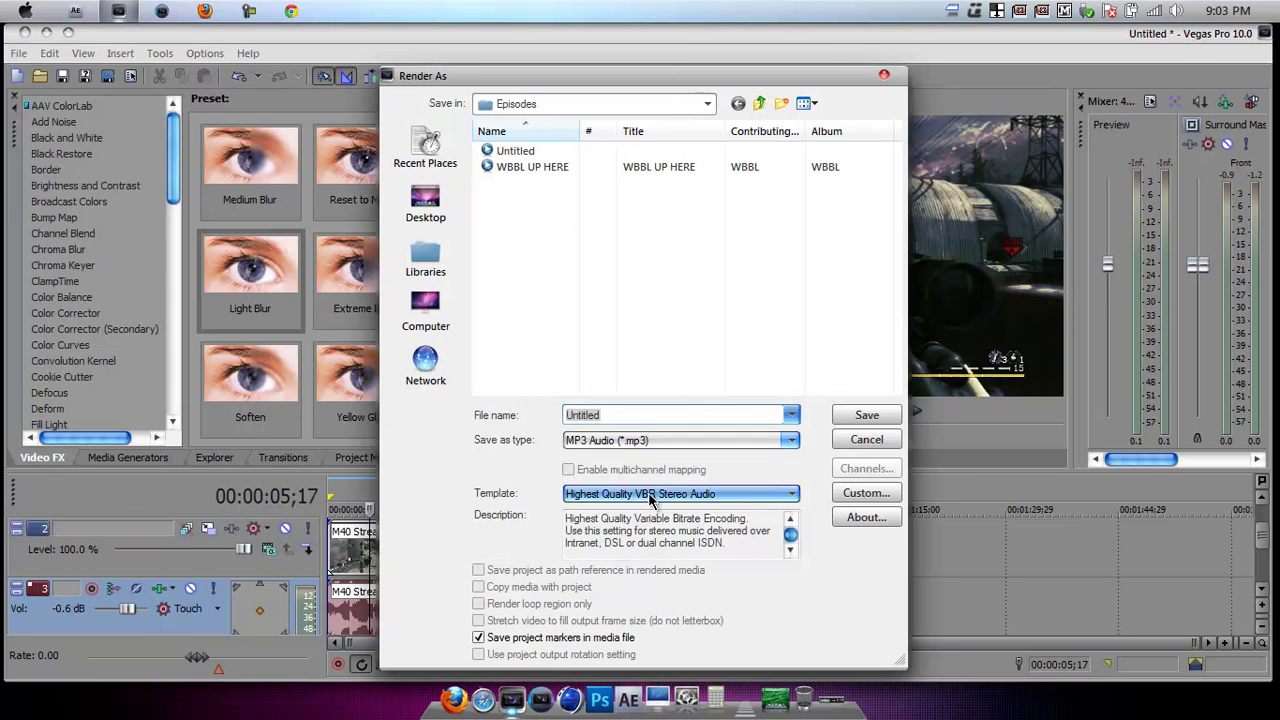
Set the render format to MainConcept AVC/AAC (*.mp4) and bring up its custom settings
{"action": "left_click", "coordinate": [645, 441]}
{"action": "left_click", "coordinate": [679, 230]}
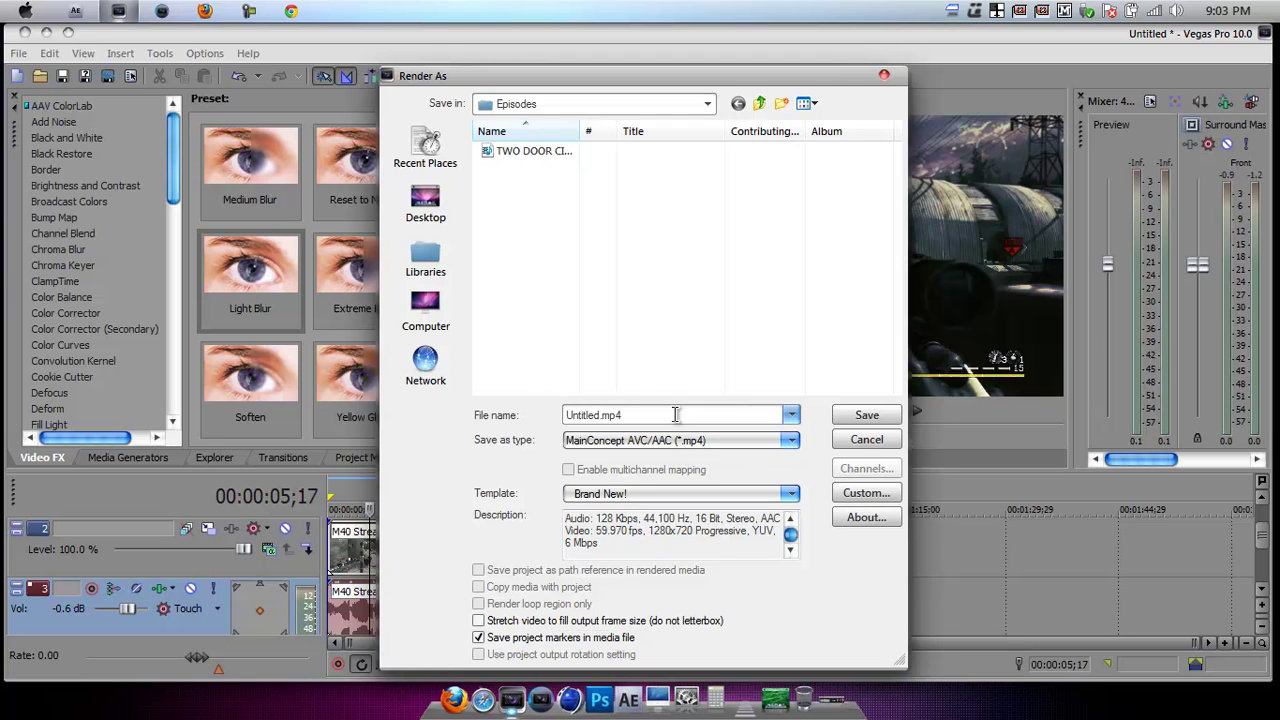
{"action": "left_click", "coordinate": [866, 492]}
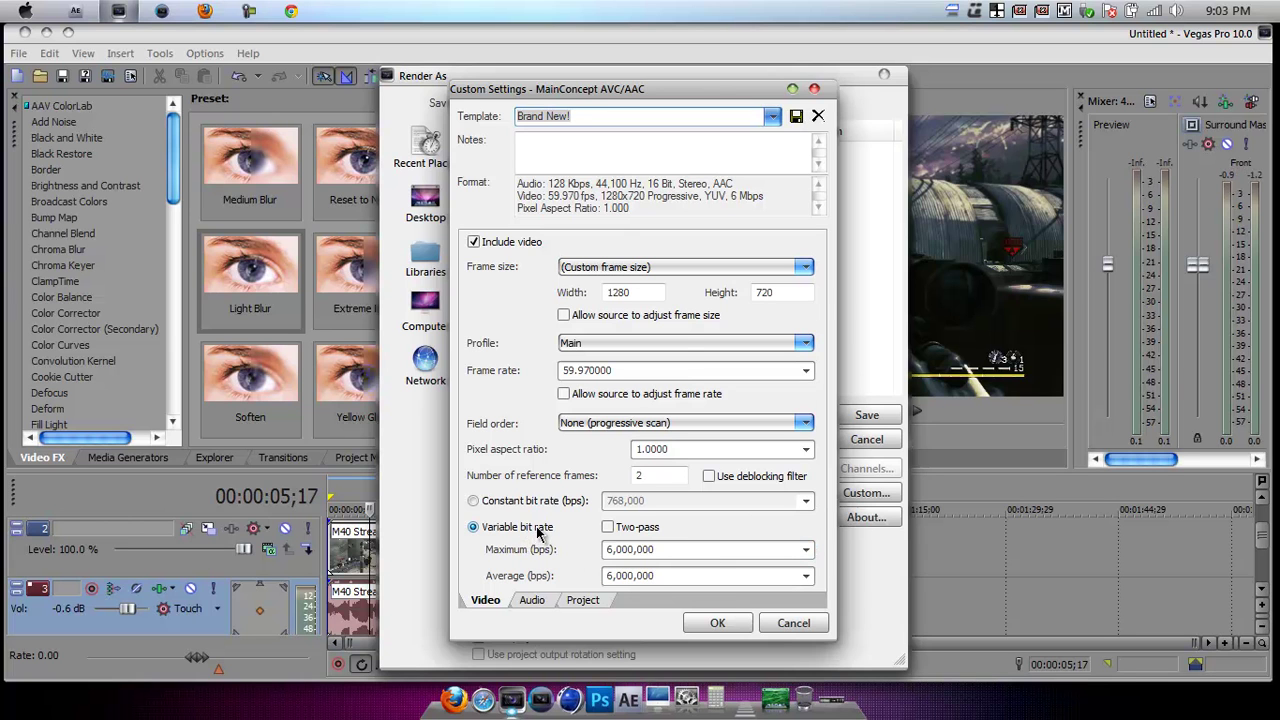
{"action": "left_click", "coordinate": [806, 550]}
{"action": "left_click", "coordinate": [806, 550]}
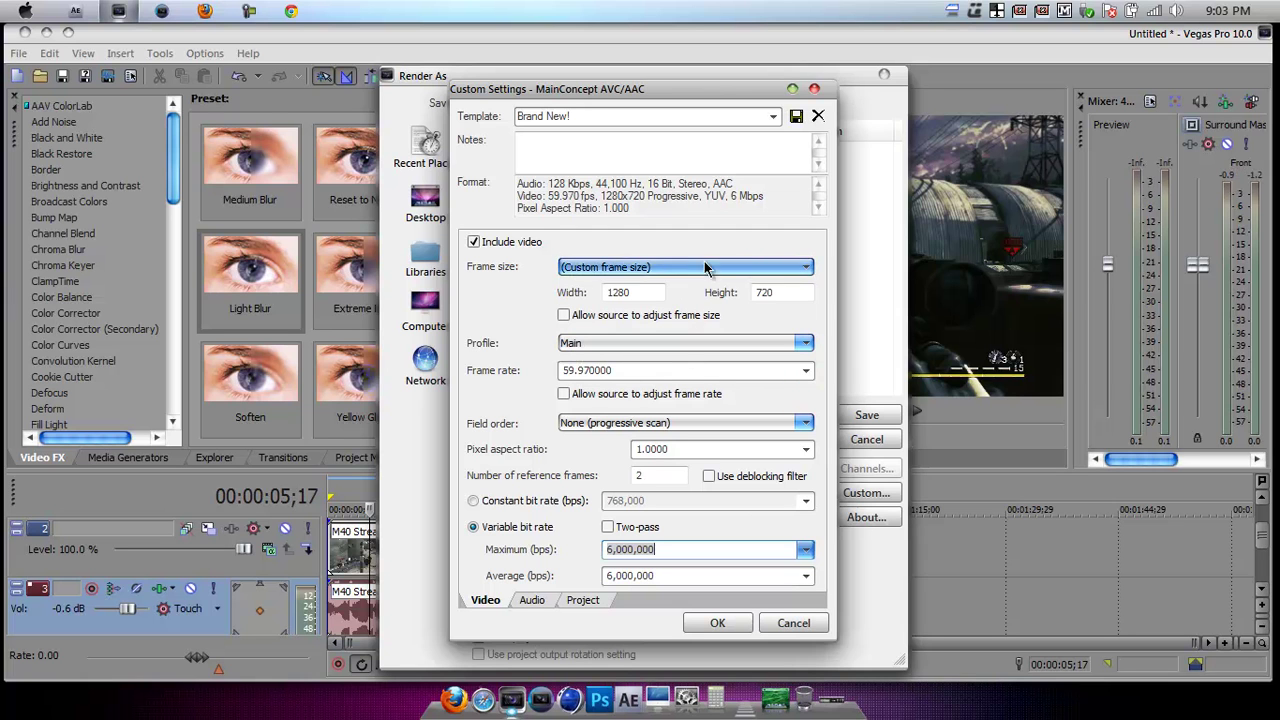
{"action": "left_click", "coordinate": [799, 577]}
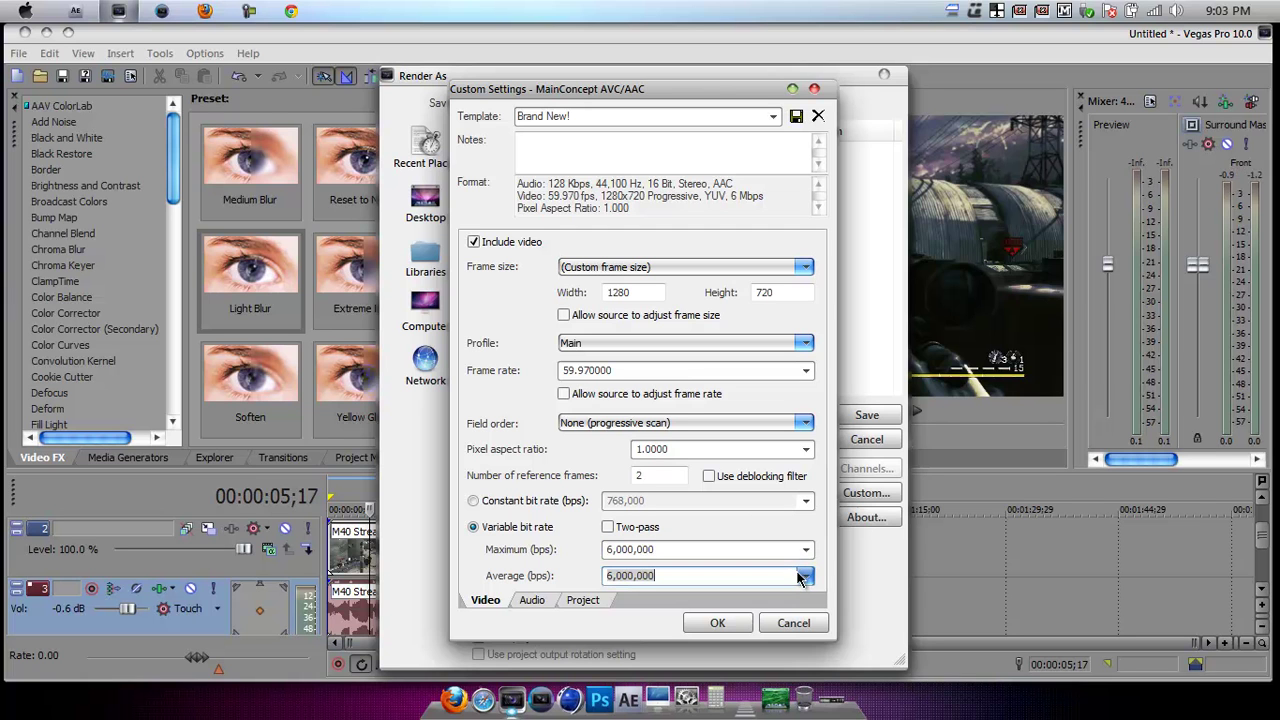
{"action": "left_click", "coordinate": [793, 548]}
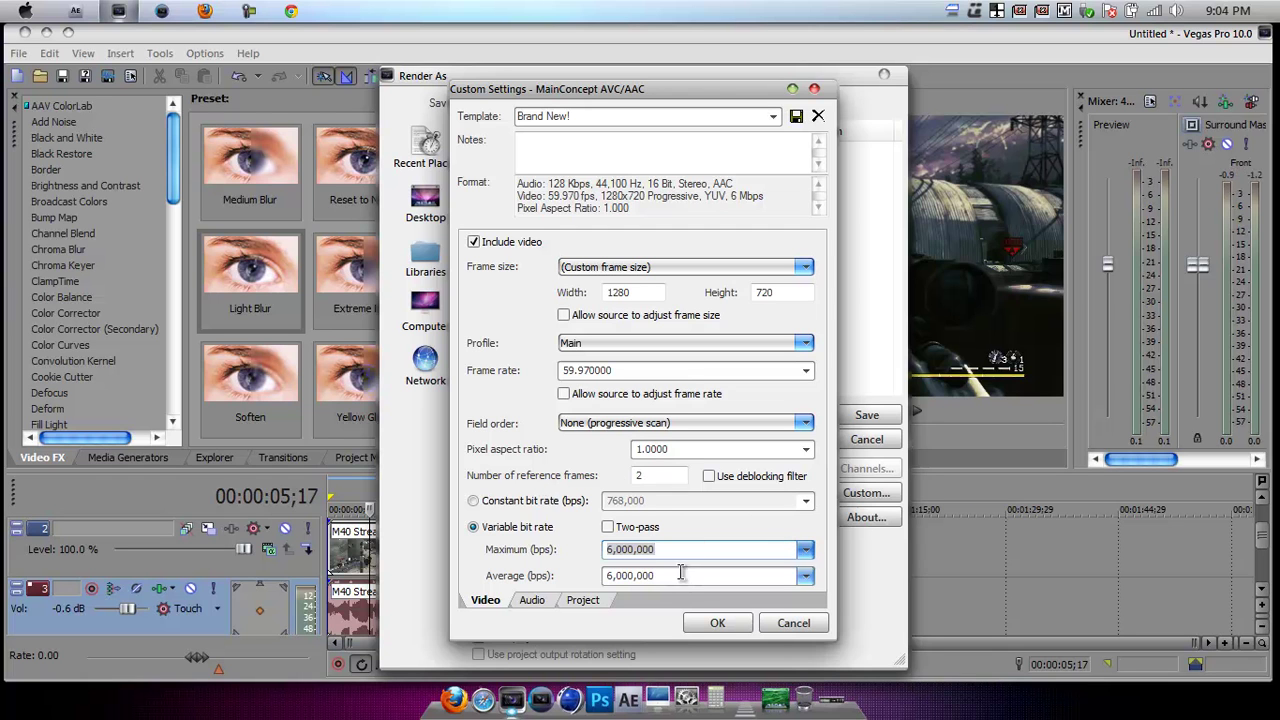
Review the Audio and Project render tabs, keep the Brand New! template, and exit without rendering
{"action": "left_click", "coordinate": [533, 600]}
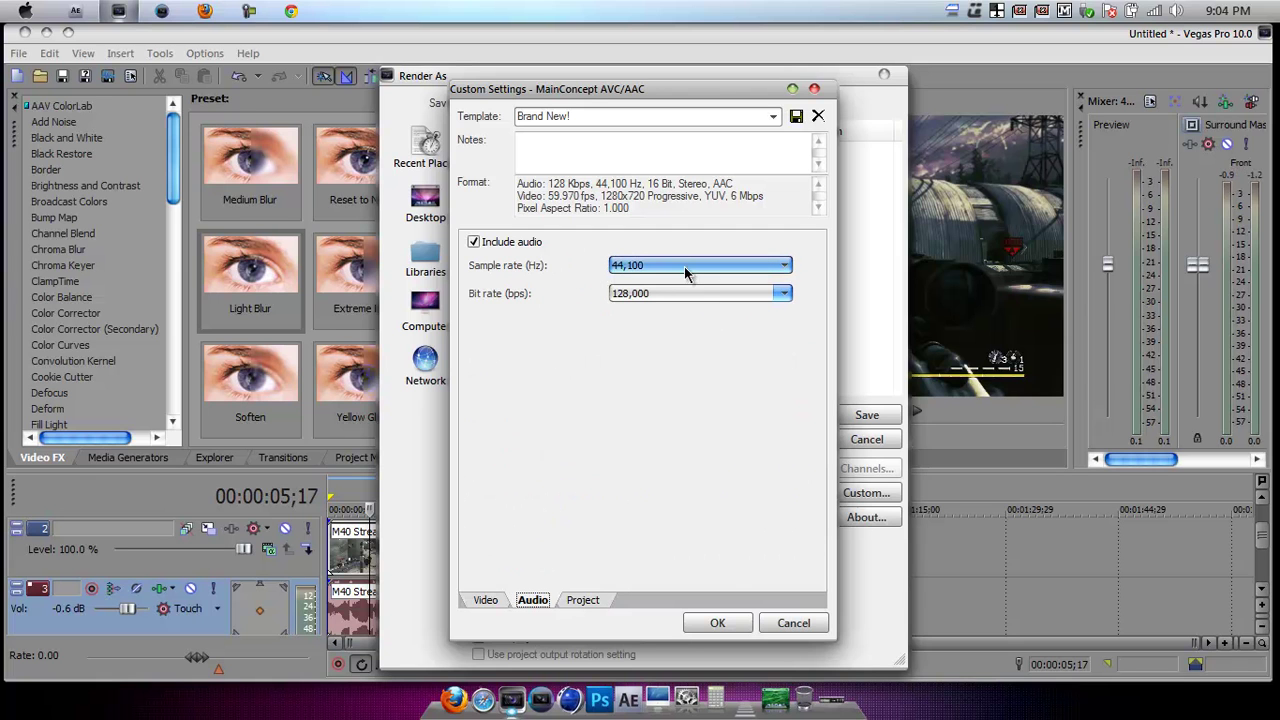
{"action": "left_click", "coordinate": [583, 600]}
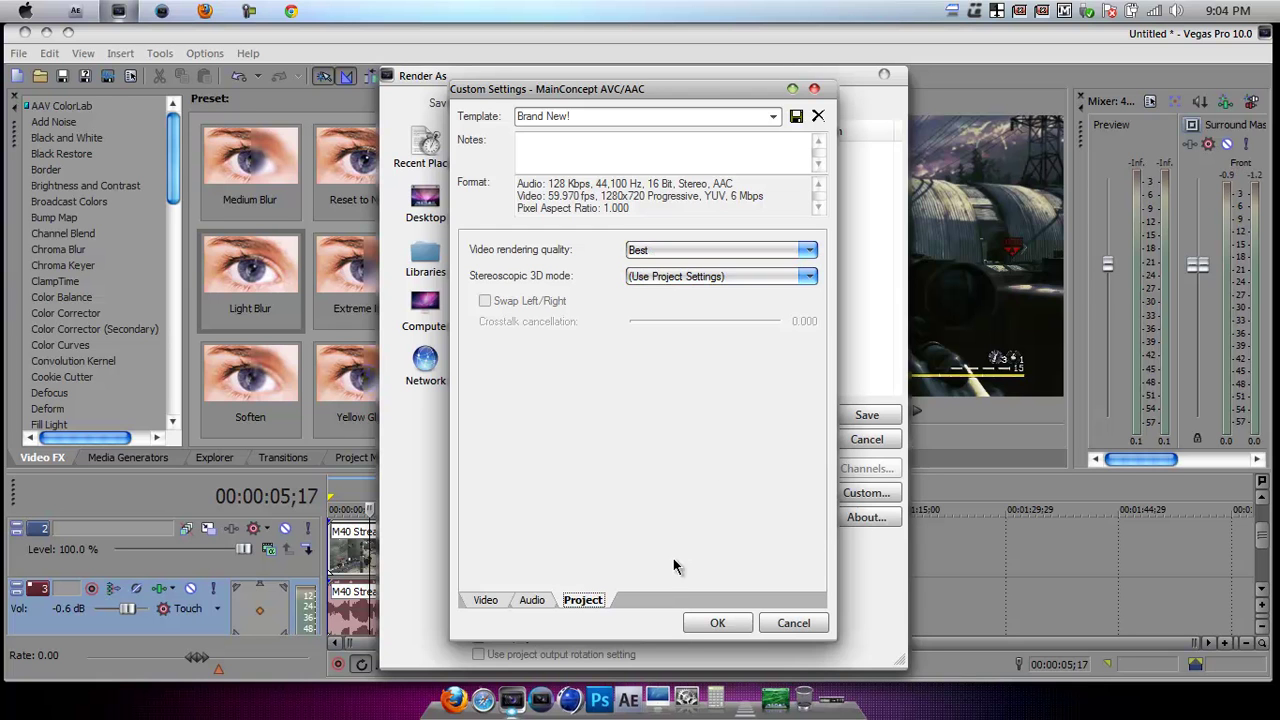
{"action": "left_click", "coordinate": [772, 116]}
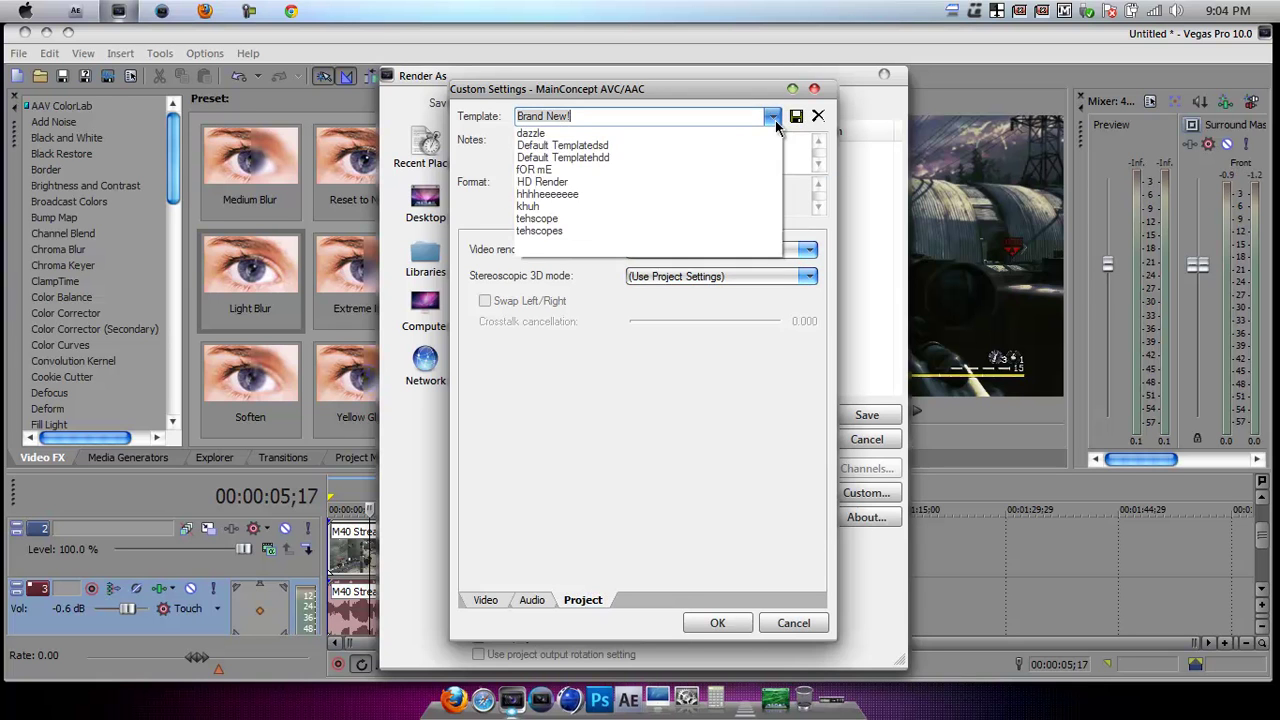
{"action": "left_click", "coordinate": [775, 120]}
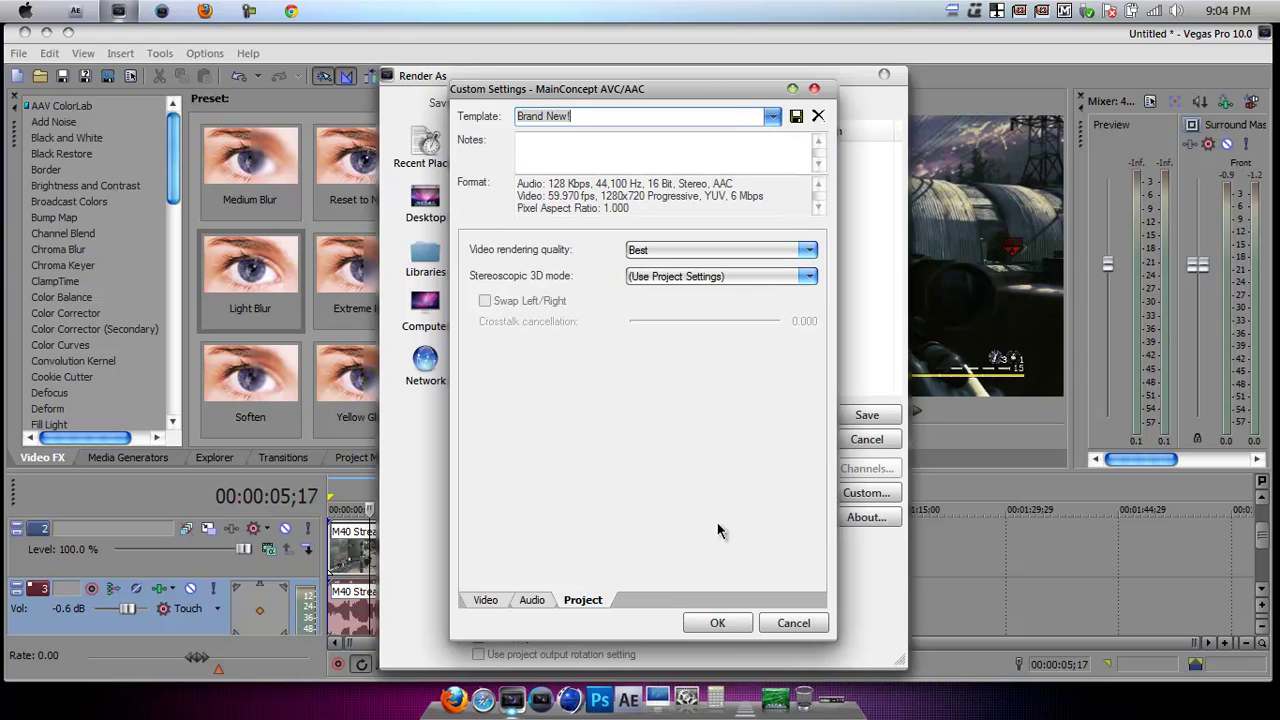
{"action": "left_click", "coordinate": [716, 623]}
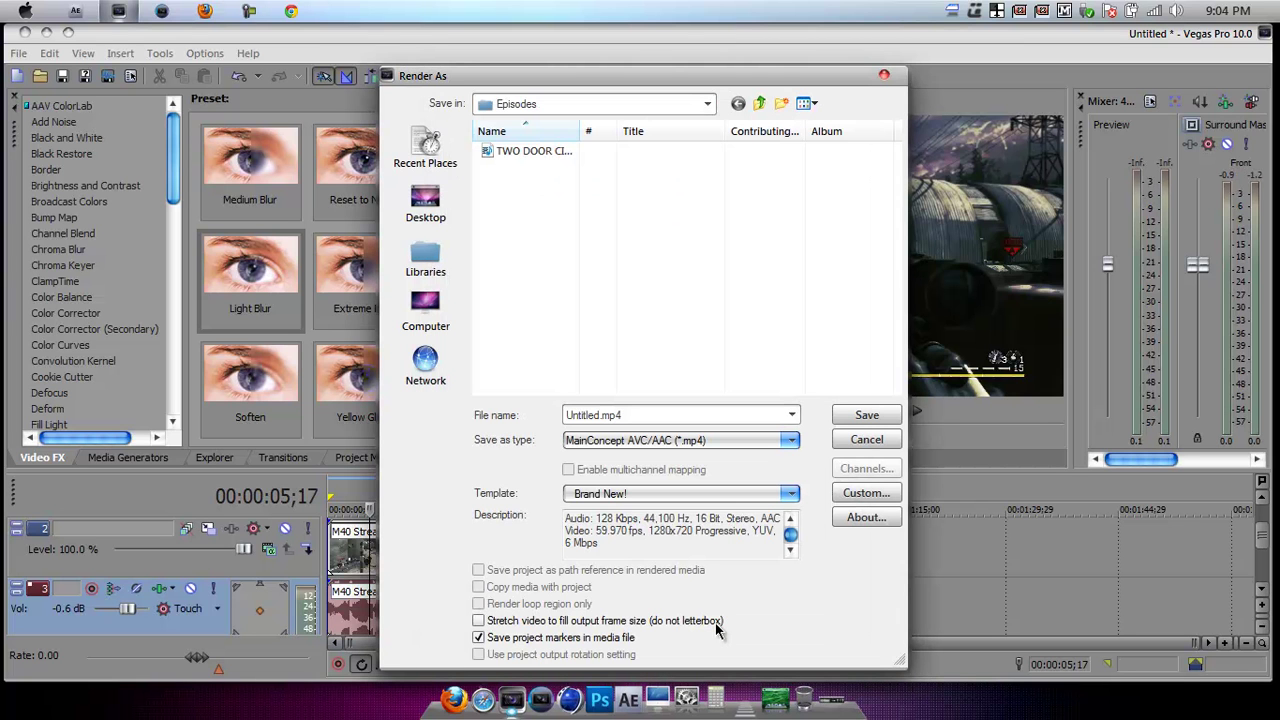
{"action": "left_click", "coordinate": [876, 442]}
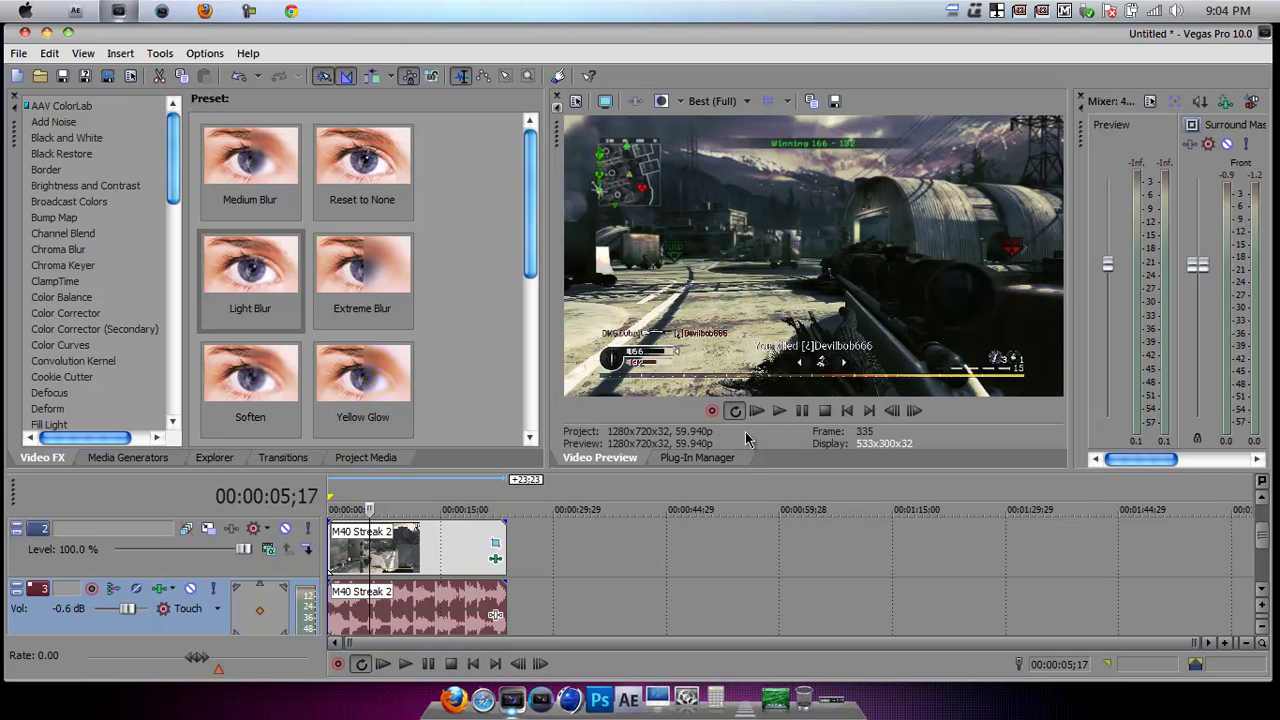
Select the M40 Streak 2 event, move the playhead to about 19 seconds, and show its Event FX
{"action": "left_click", "coordinate": [397, 543]}
{"action": "left_click", "coordinate": [424, 550]}
{"action": "left_click", "coordinate": [439, 553]}
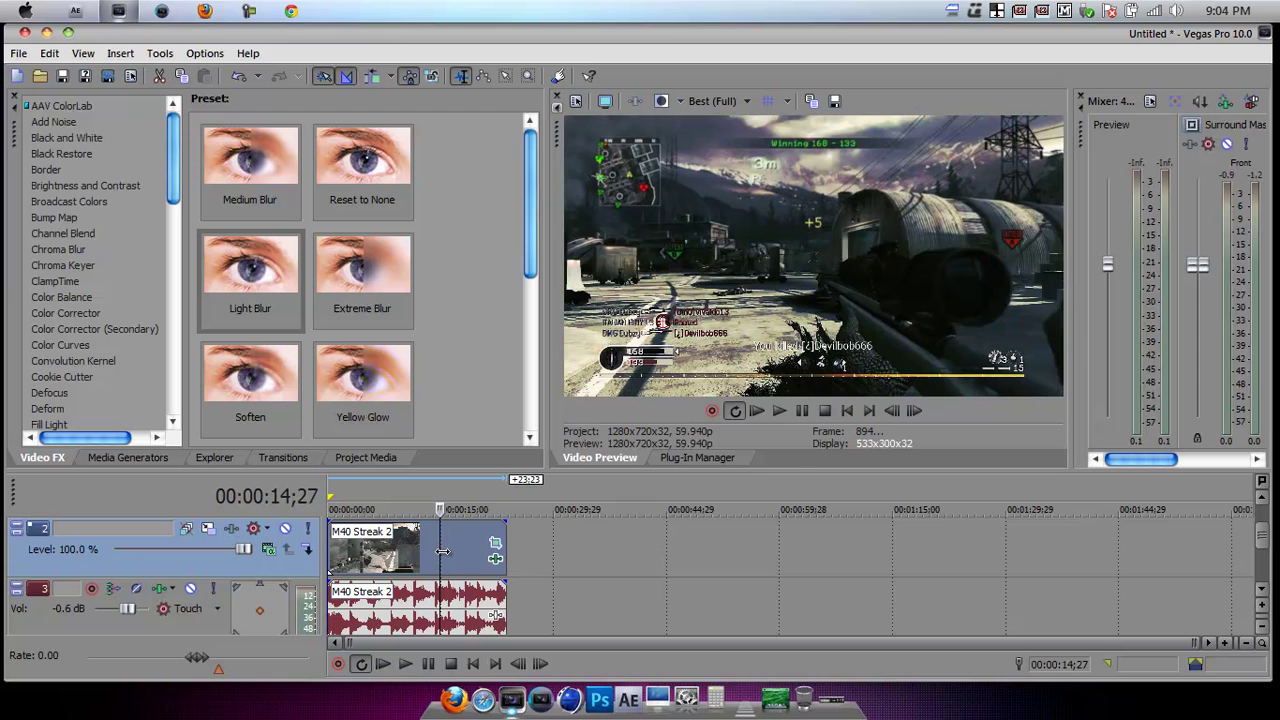
{"action": "left_click", "coordinate": [473, 553]}
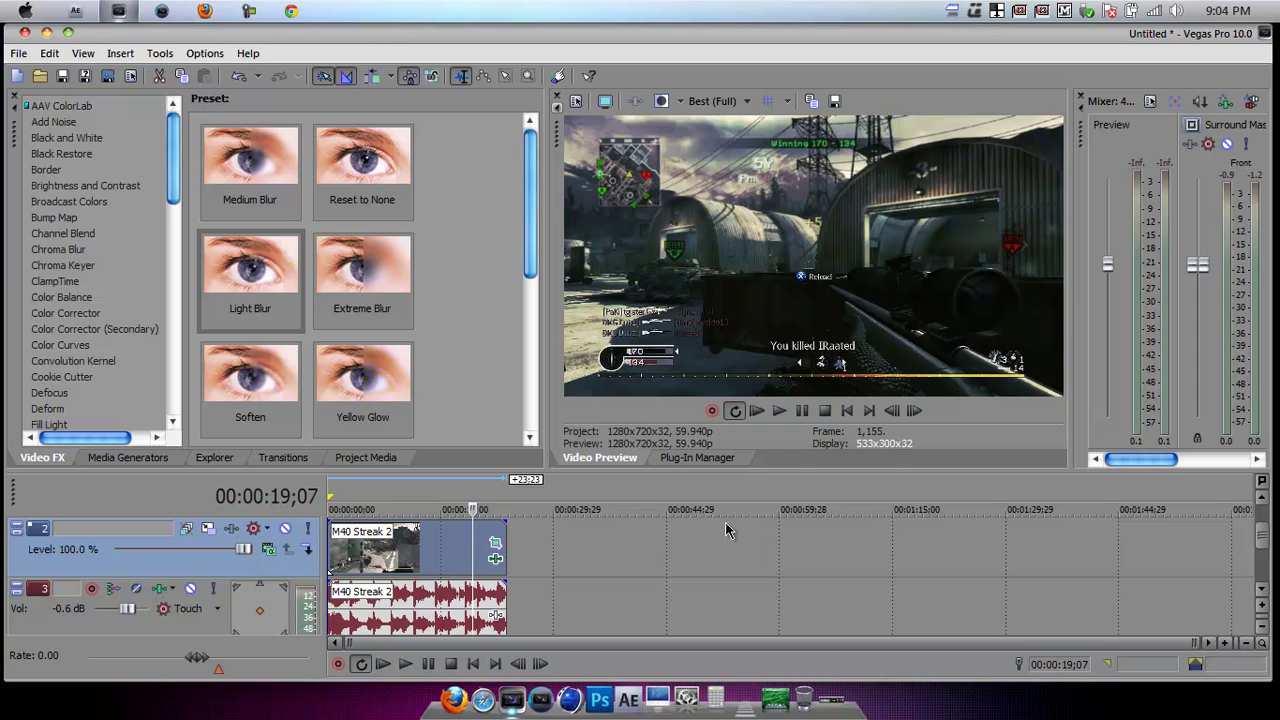
{"action": "left_click", "coordinate": [495, 558]}
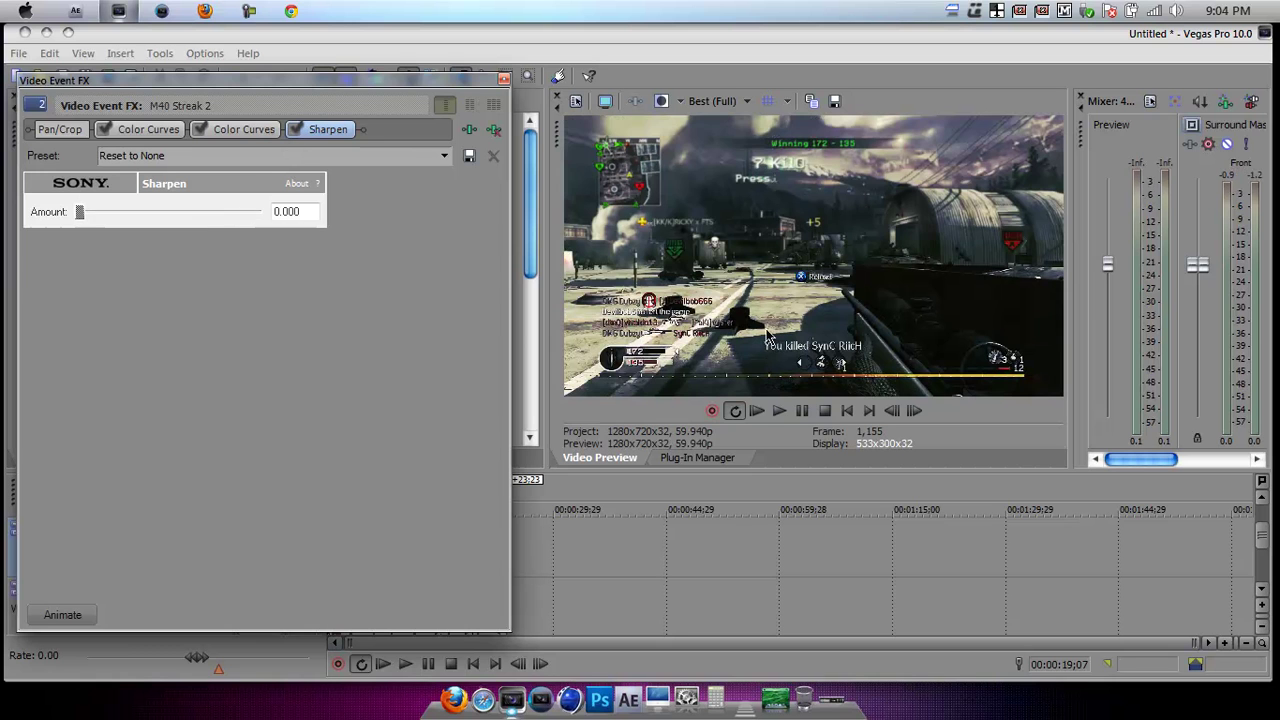
Toggle the Sharpen effect's checkbox and close the Video Event FX window
{"action": "left_click", "coordinate": [296, 133]}
{"action": "left_click", "coordinate": [504, 78]}
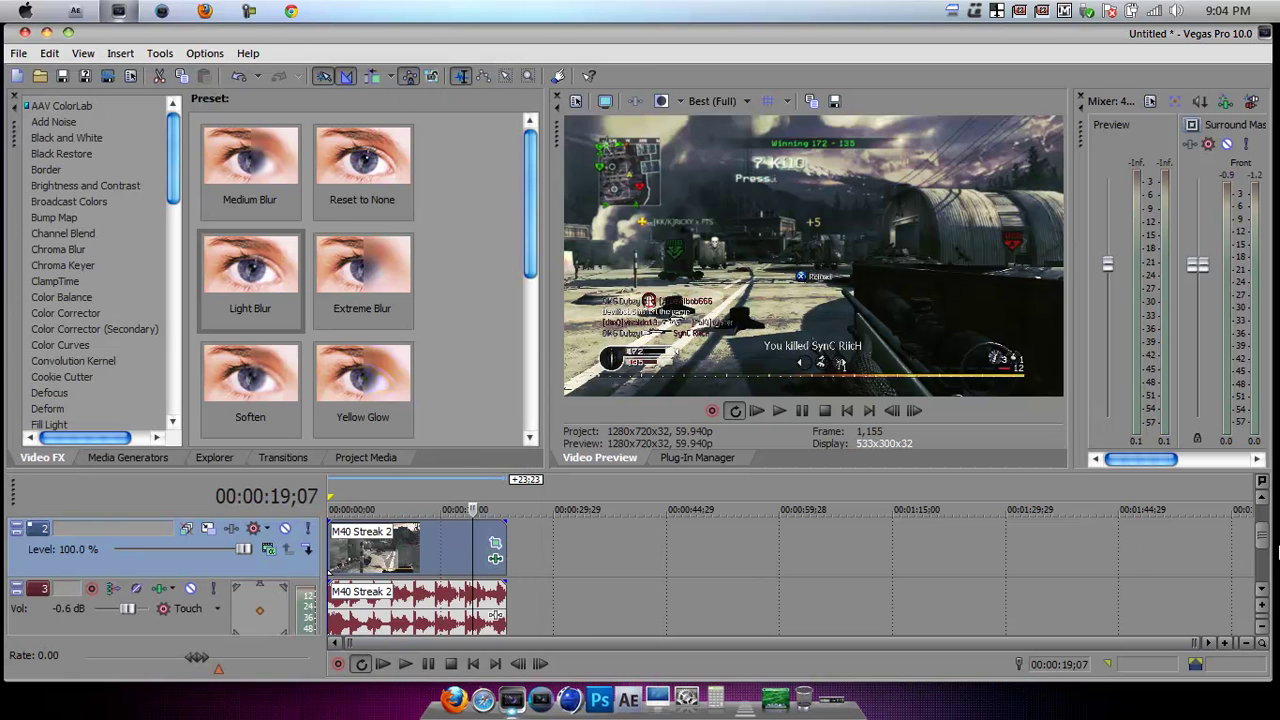
Select the top track's M40 Streak 2 event and add the Gaussian Blur Light Blur preset
{"action": "left_click", "coordinate": [1262, 497]}
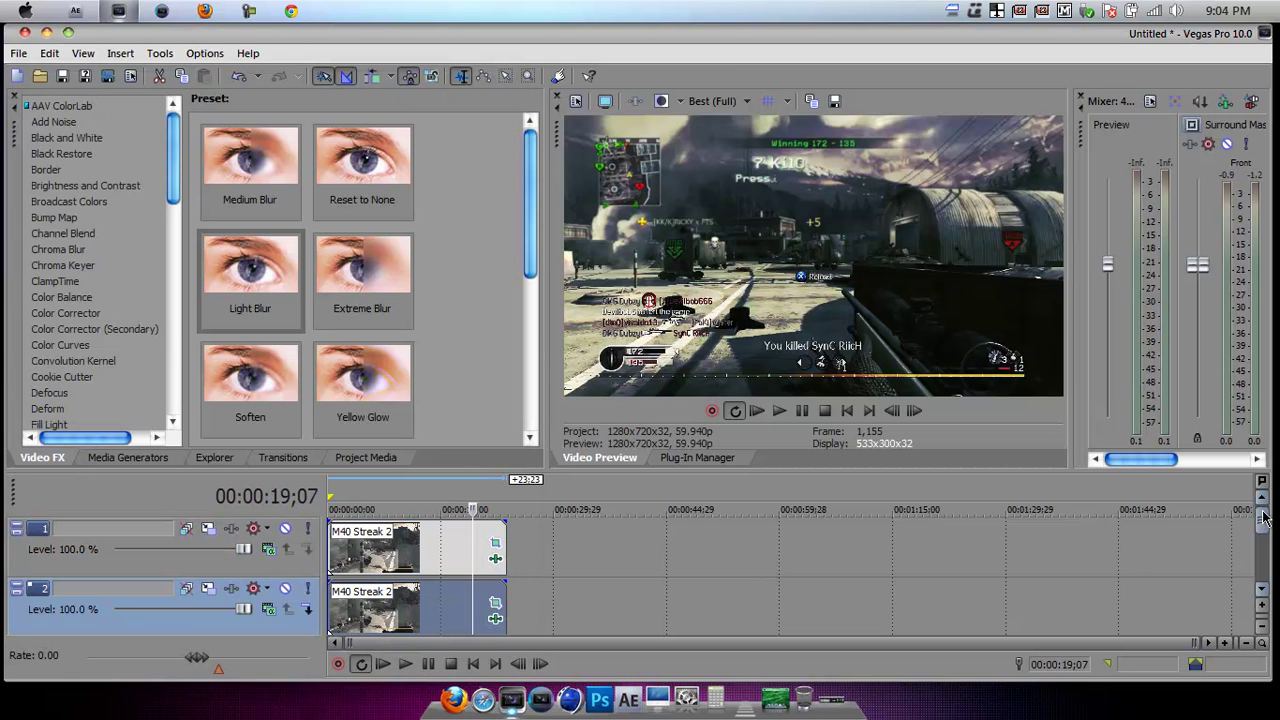
{"action": "left_click", "coordinate": [331, 503]}
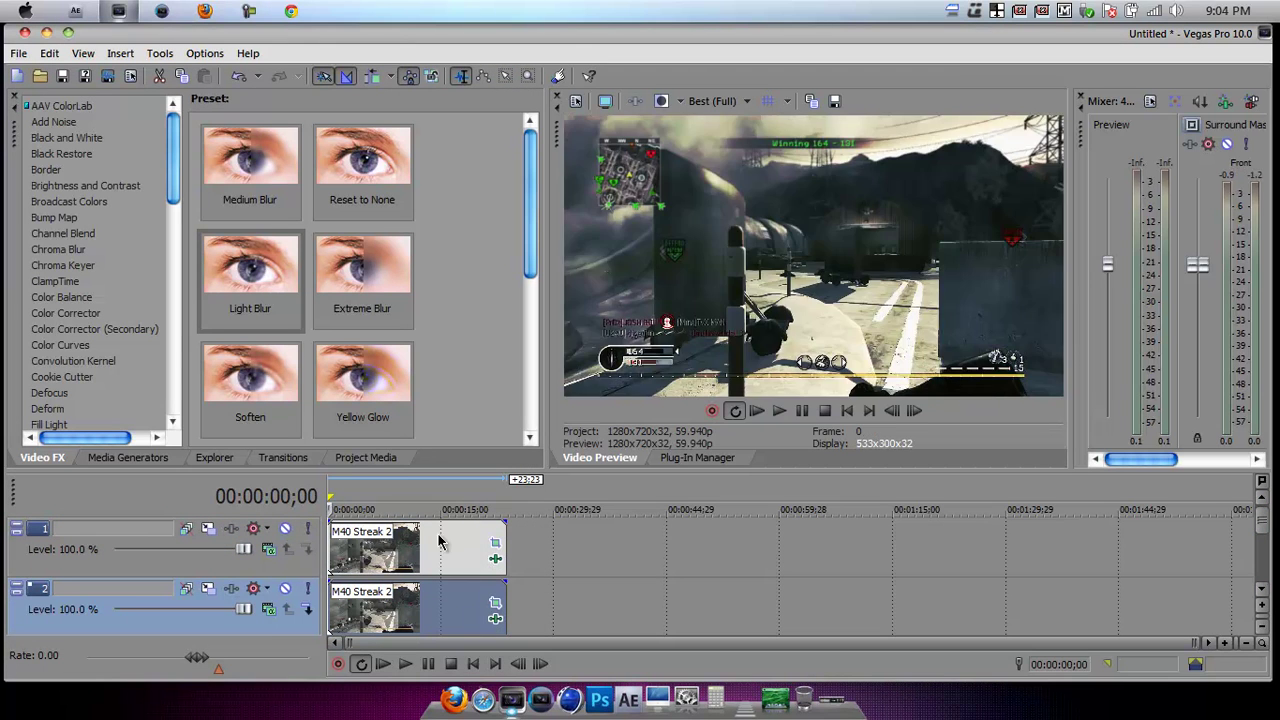
{"action": "left_click", "coordinate": [333, 540]}
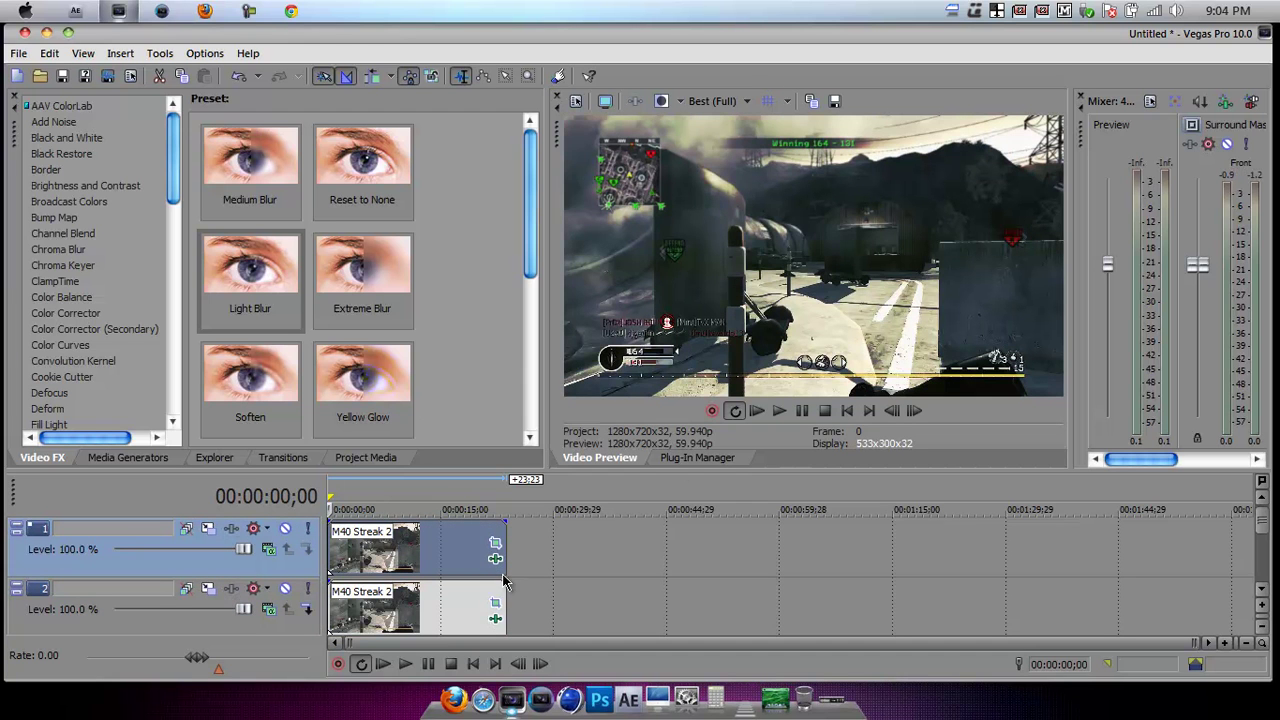
{"action": "left_click_drag", "start_coordinate": [173, 165], "coordinate": [173, 280]}
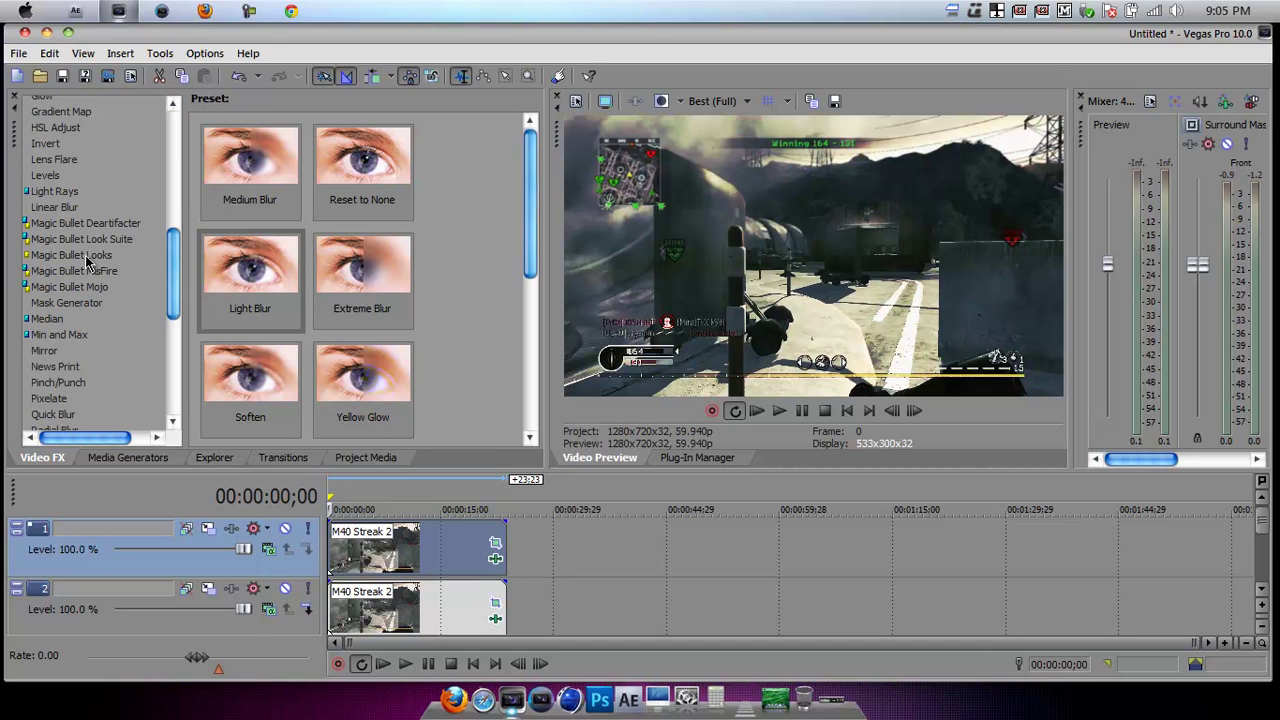
{"action": "left_click_drag", "start_coordinate": [87, 261], "coordinate": [500, 580]}
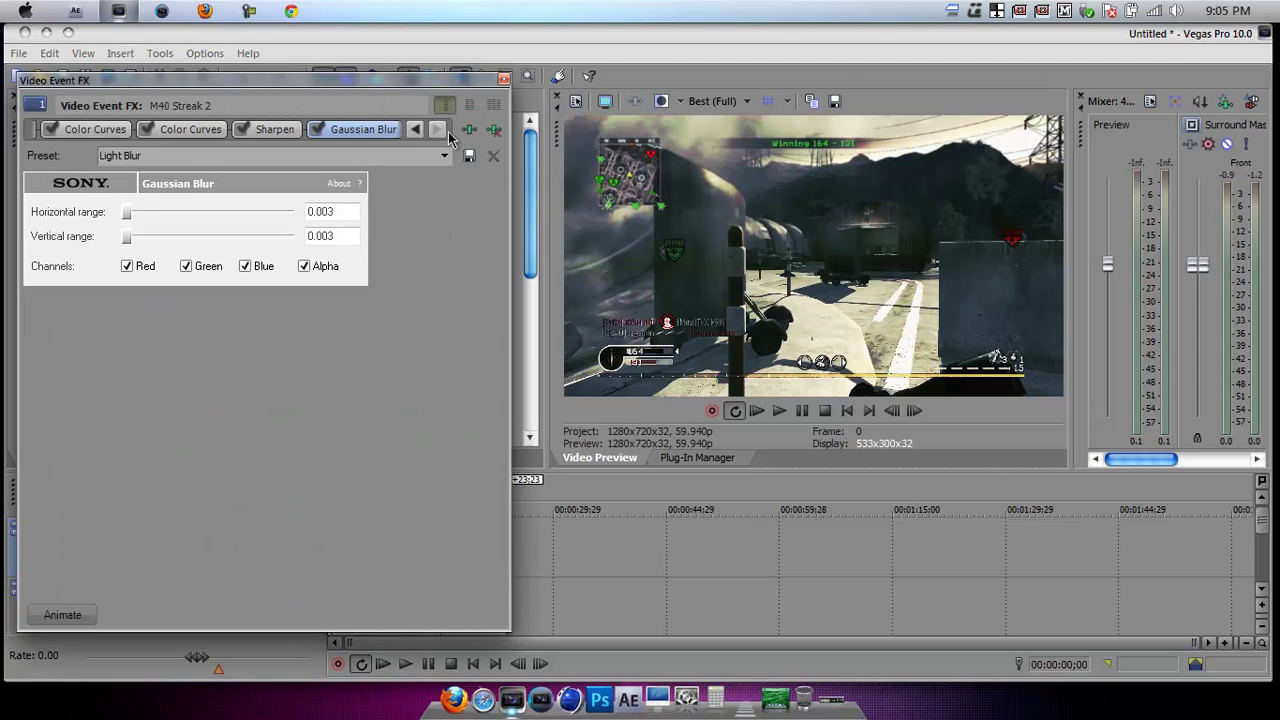
Remove Sharpen from the top event's effect chain and close the effects window
{"action": "left_click", "coordinate": [445, 130]}
{"action": "left_click", "coordinate": [182, 135]}
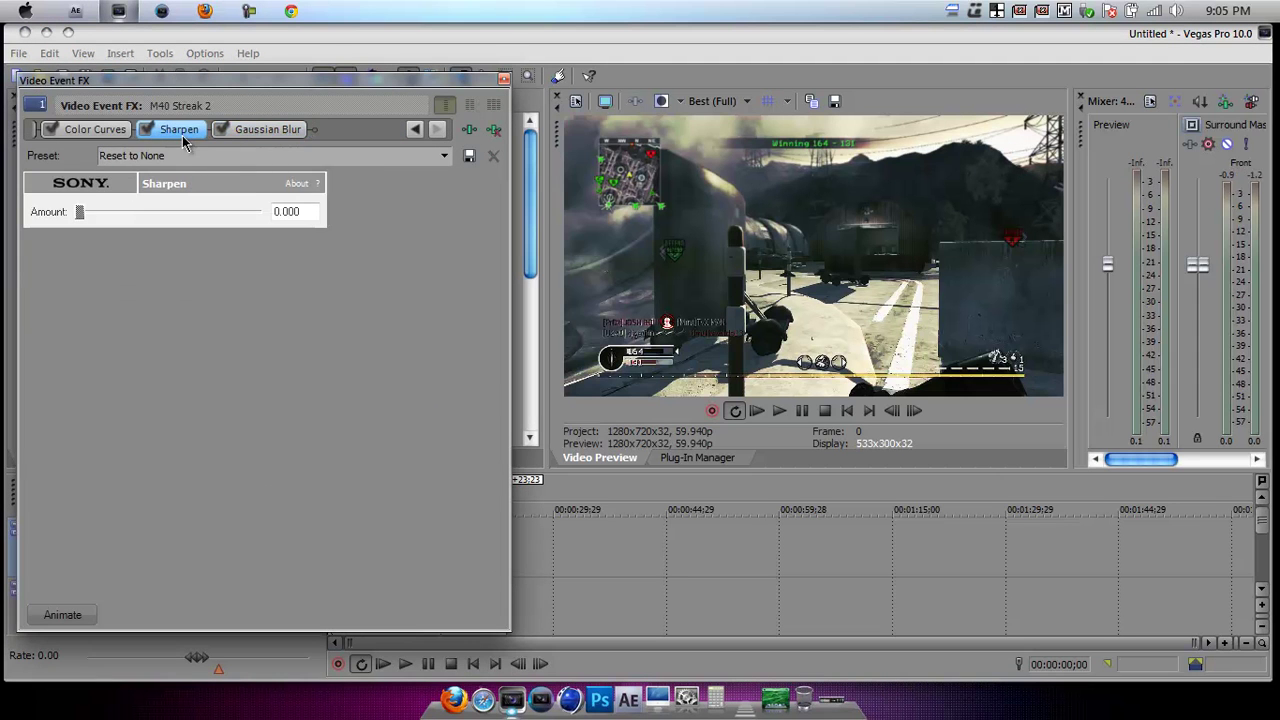
{"action": "left_click", "coordinate": [493, 129]}
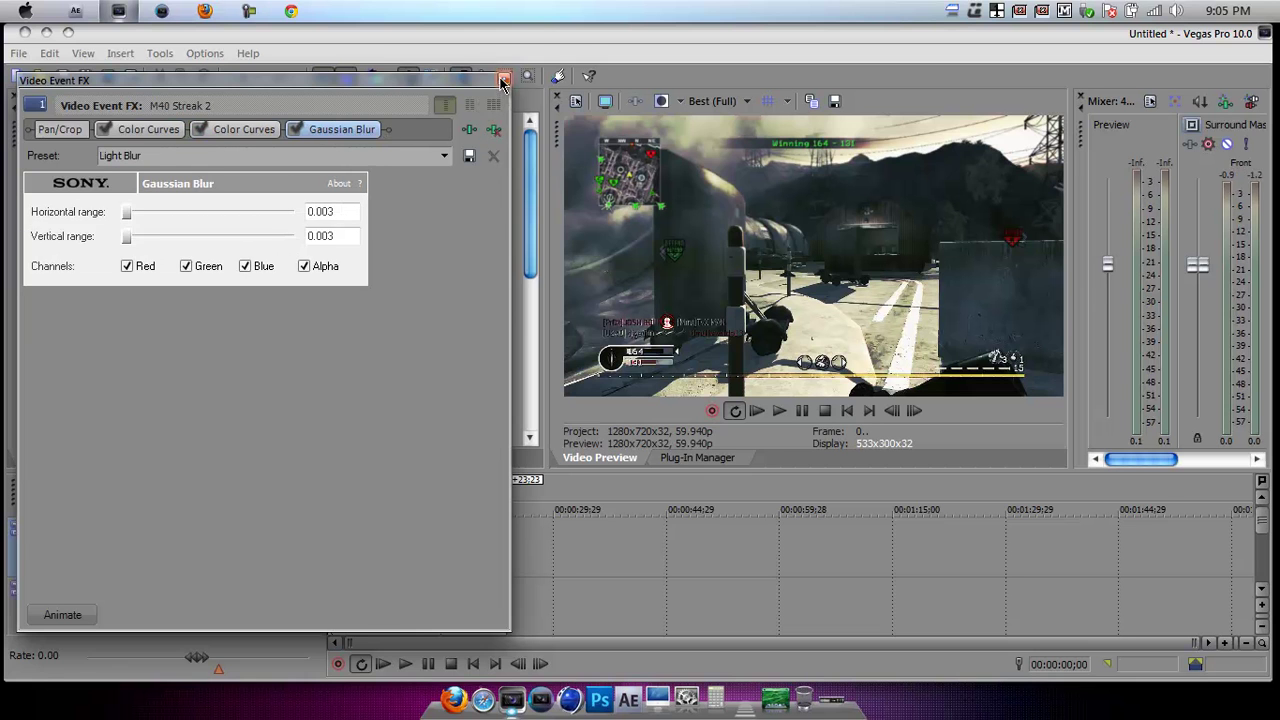
{"action": "left_click", "coordinate": [503, 79]}
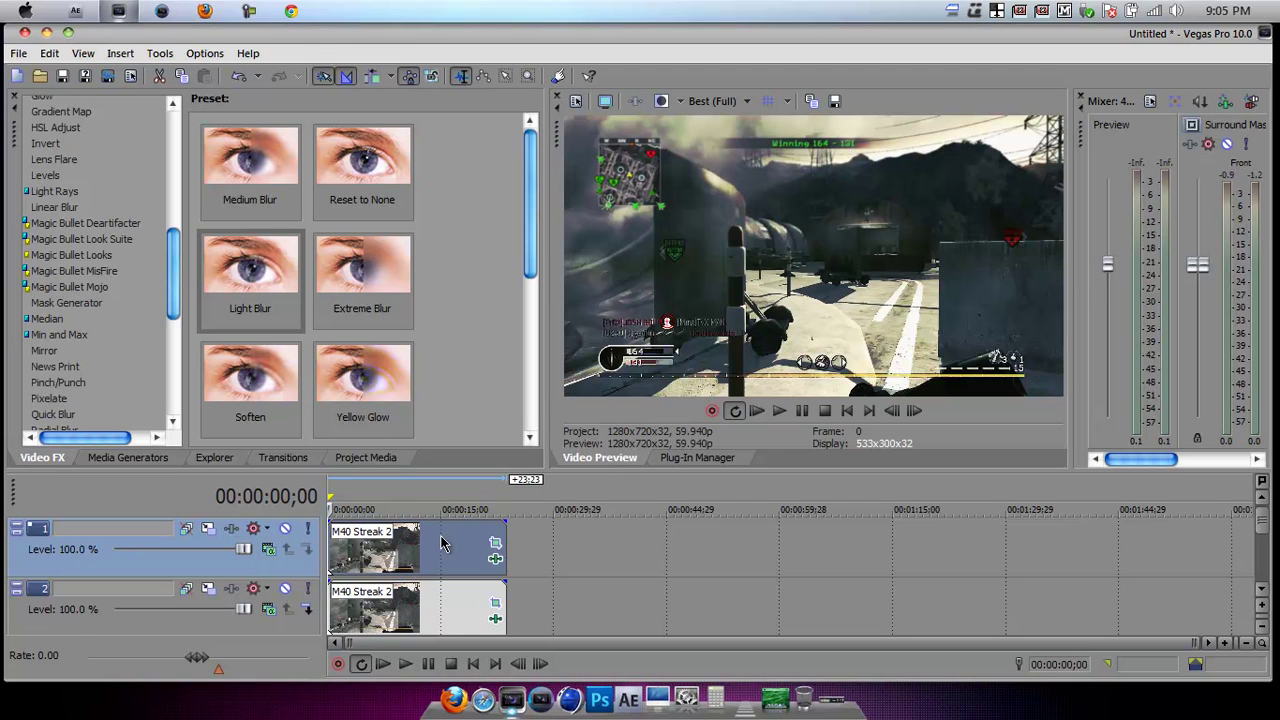
Move the playhead to 00:00:10;24 and bring the screen recorder's controls back into view
{"action": "left_click", "coordinate": [408, 545]}
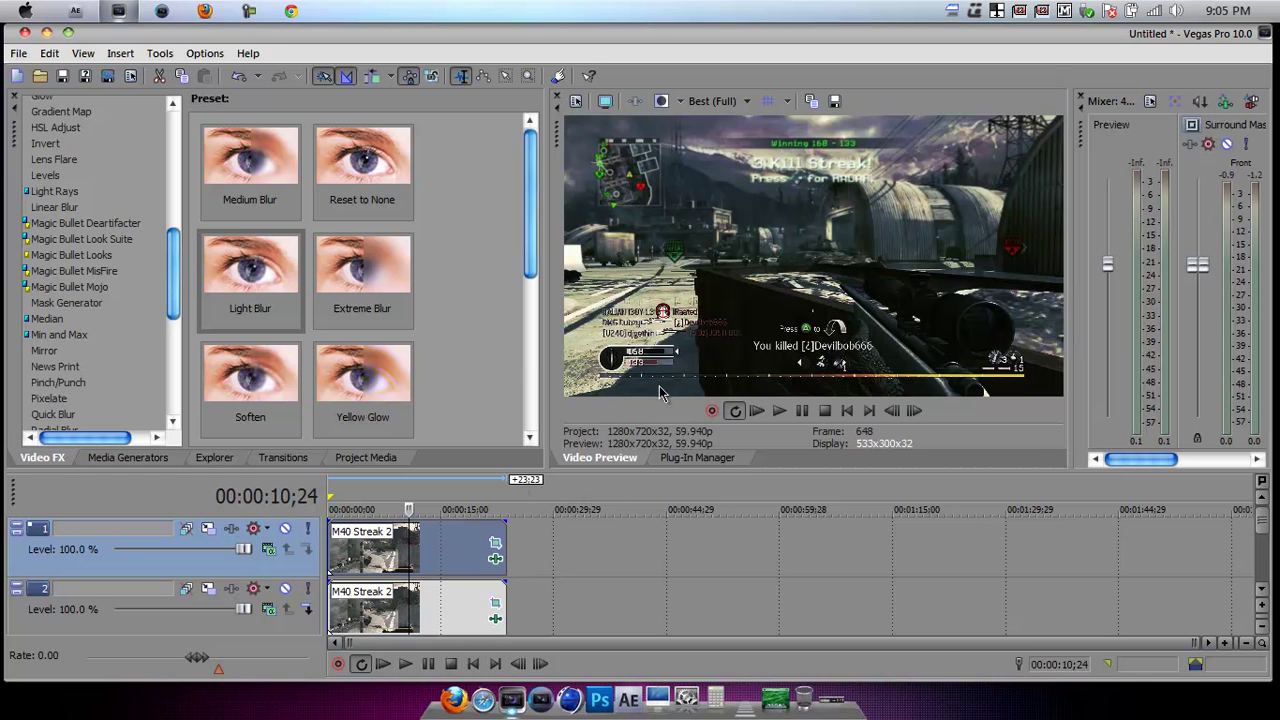
{"action": "left_click", "coordinate": [838, 708]}
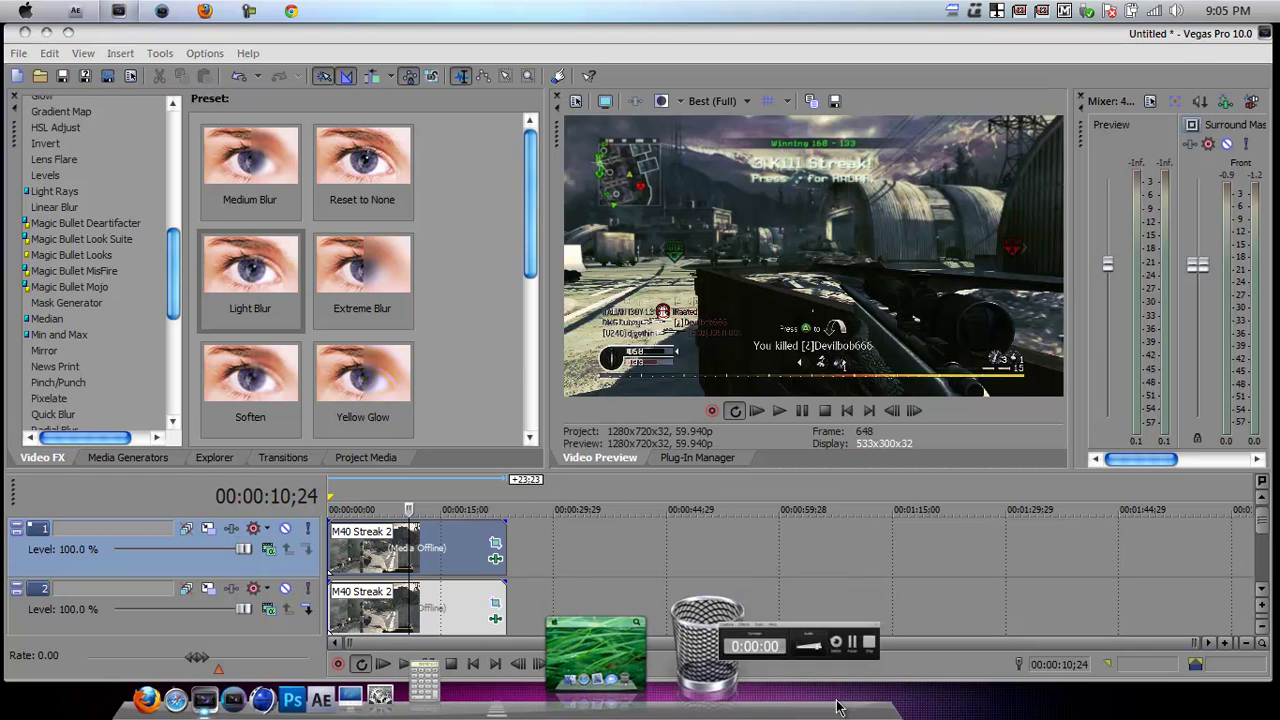